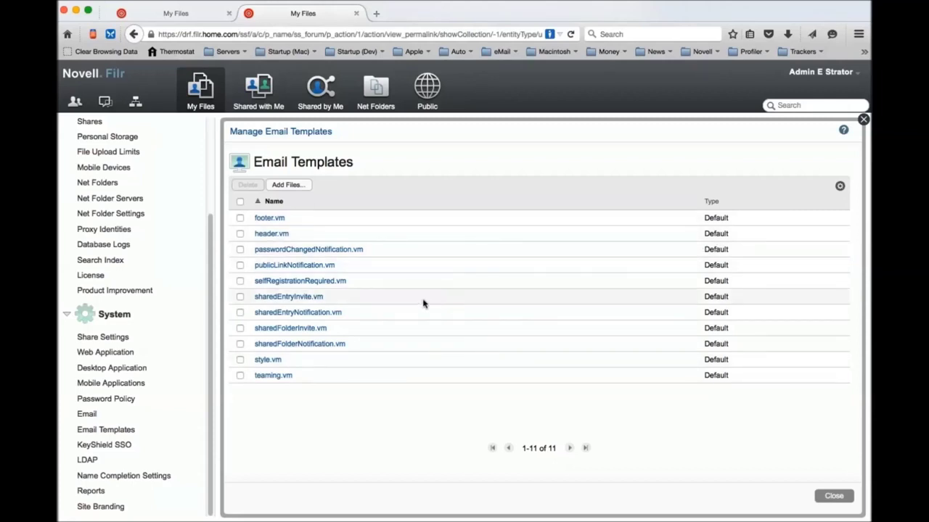
# Try deleting footer.vm, which fails because no custom version exists, then save the default footer.vm file.
pyautogui.click(240, 218)
pyautogui.click(247, 185)
pyautogui.click(534, 323)
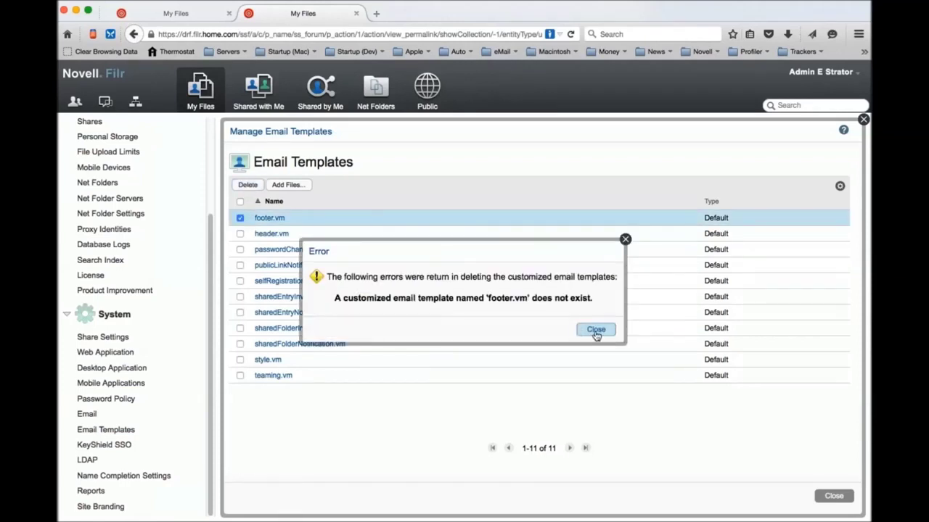
pyautogui.click(595, 331)
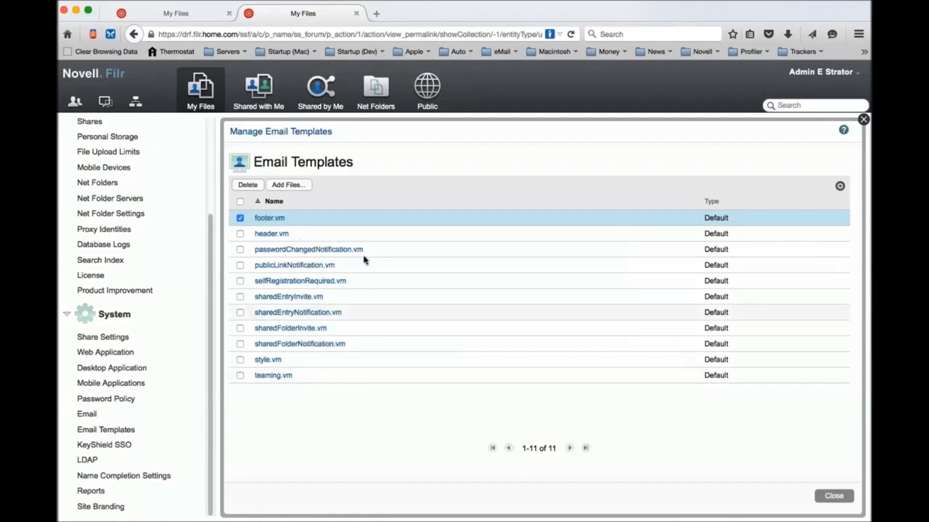
pyautogui.click(267, 222)
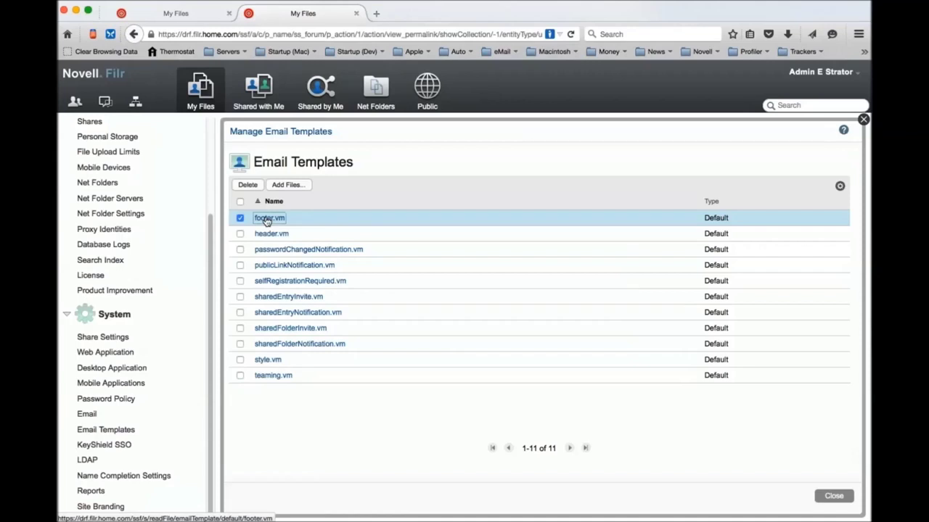
pyautogui.click(581, 254)
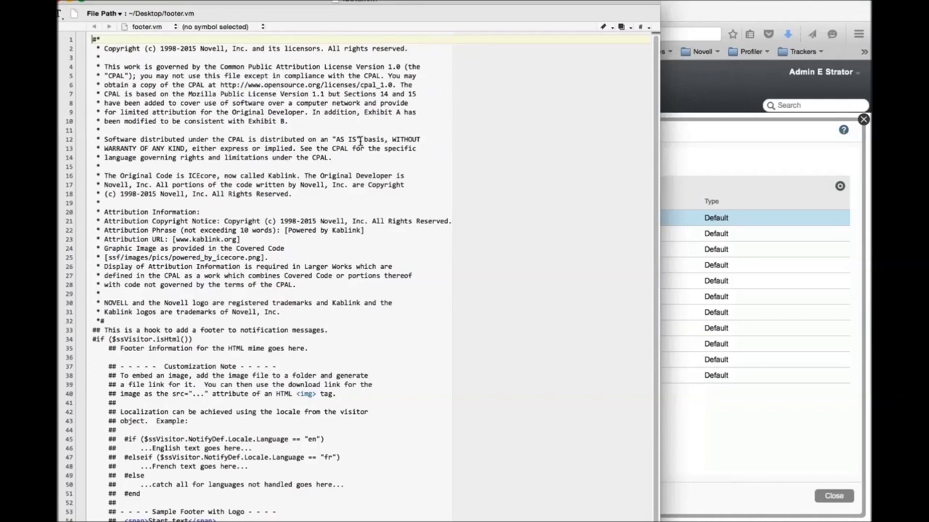
pyautogui.scroll(-1, 360, 141)
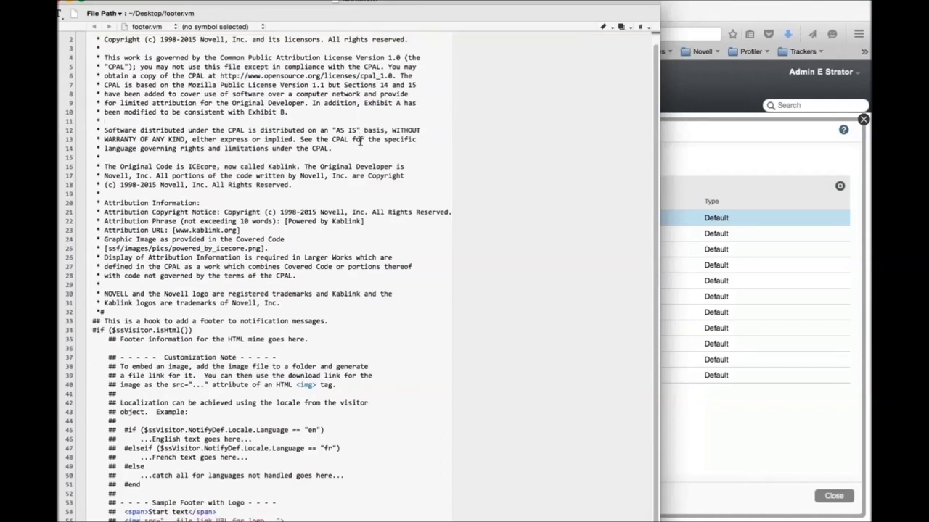
pyautogui.scroll(-2, 360, 140)
pyautogui.scroll(-4, 360, 140)
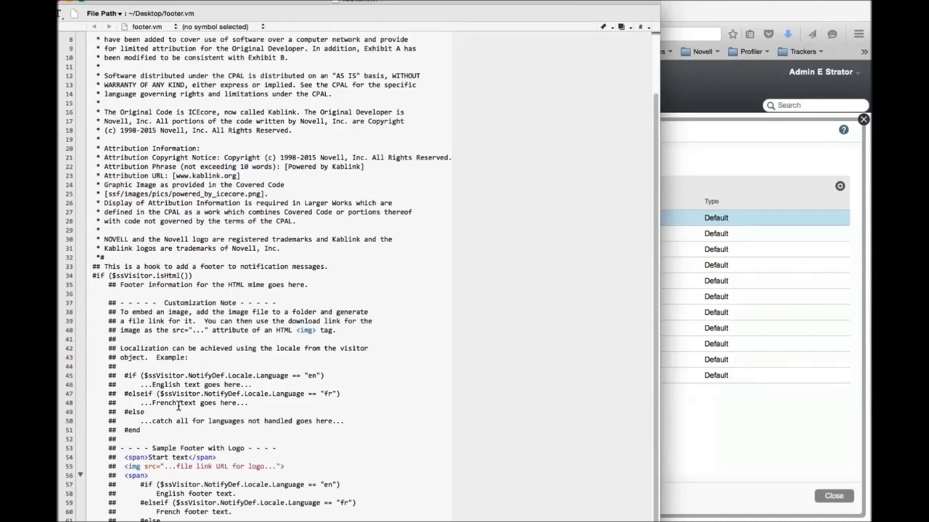
pyautogui.press('super+w')
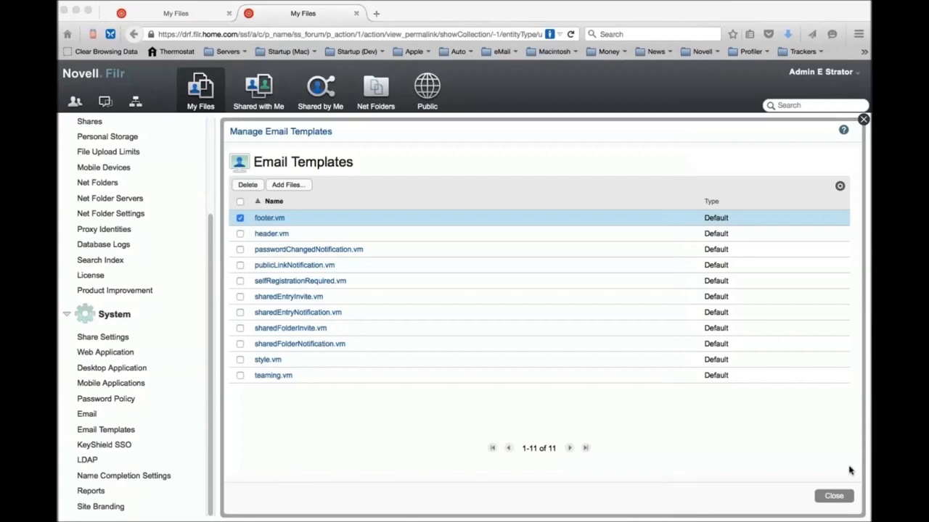
# Close Manage Email Templates to return to the Filr Administration overview page.
pyautogui.click(834, 508)
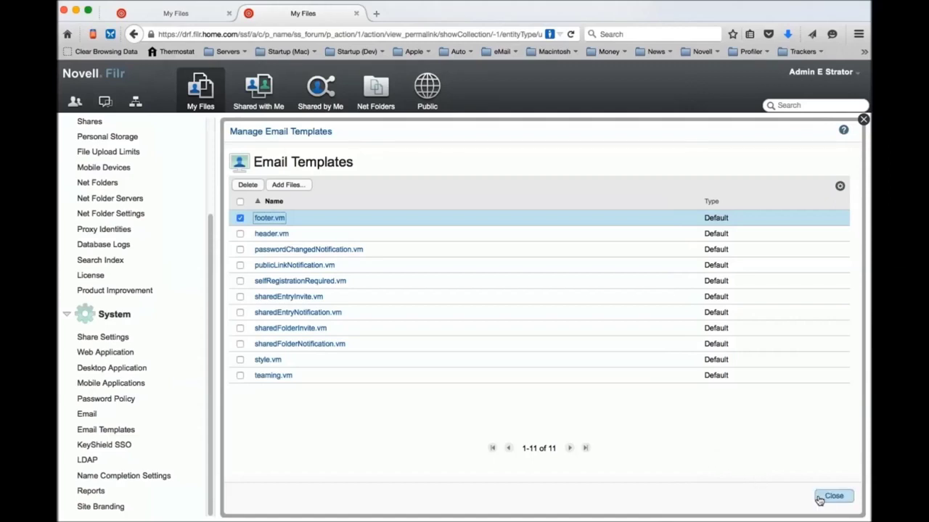
pyautogui.click(827, 499)
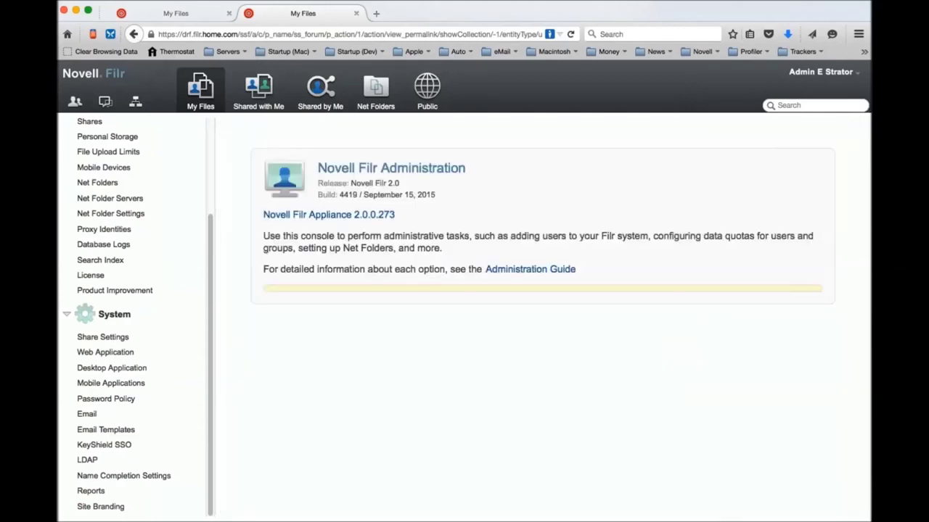
pyautogui.click(830, 74)
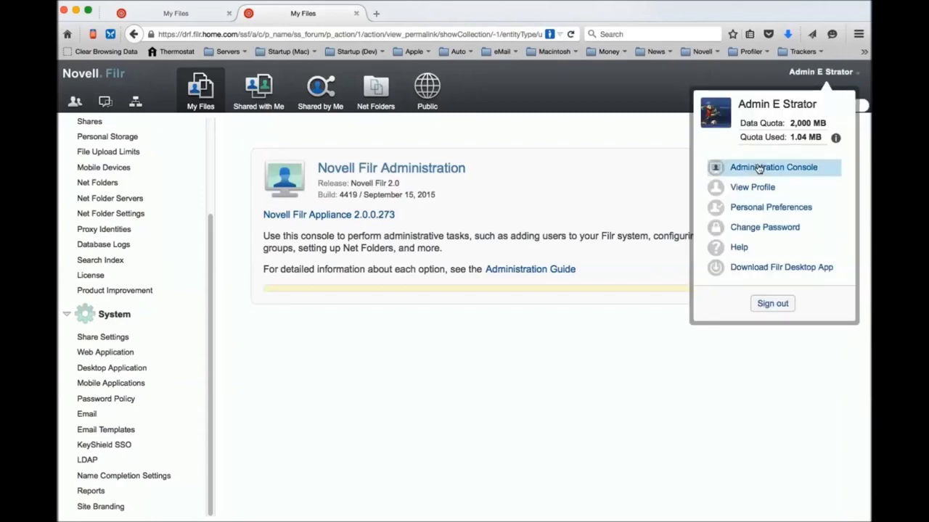
# Sign out of the administrator account and sign in with the test user's ID and password.
pyautogui.click(762, 304)
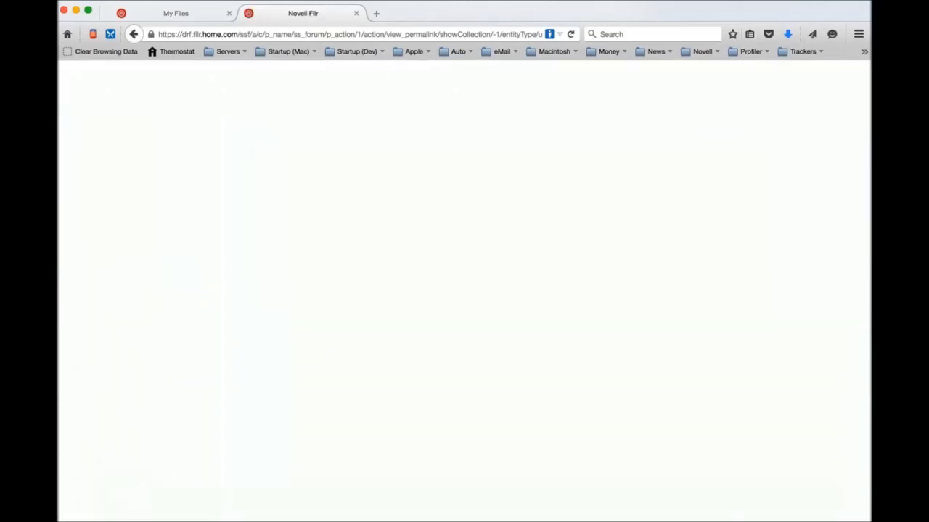
pyautogui.write('emailadmin')
pyautogui.press('Tab')
pyautogui.write('•••••')
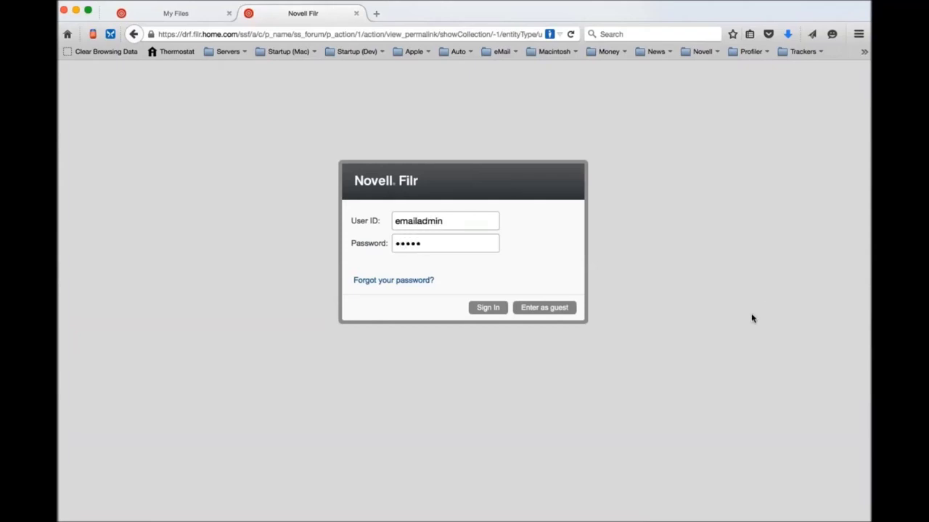
pyautogui.click(479, 308)
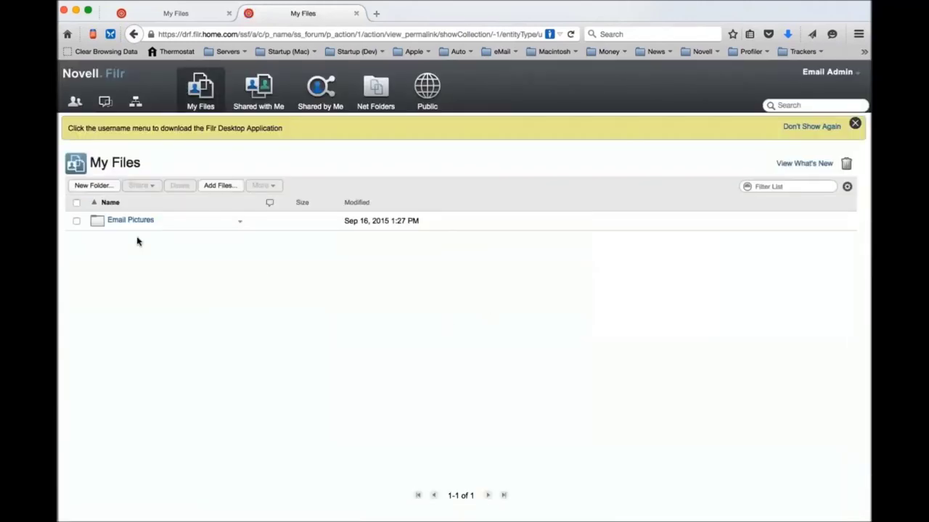
# Open Email Pictures and review Can of Worms.jpg's public download link, which never expires.
pyautogui.click(133, 220)
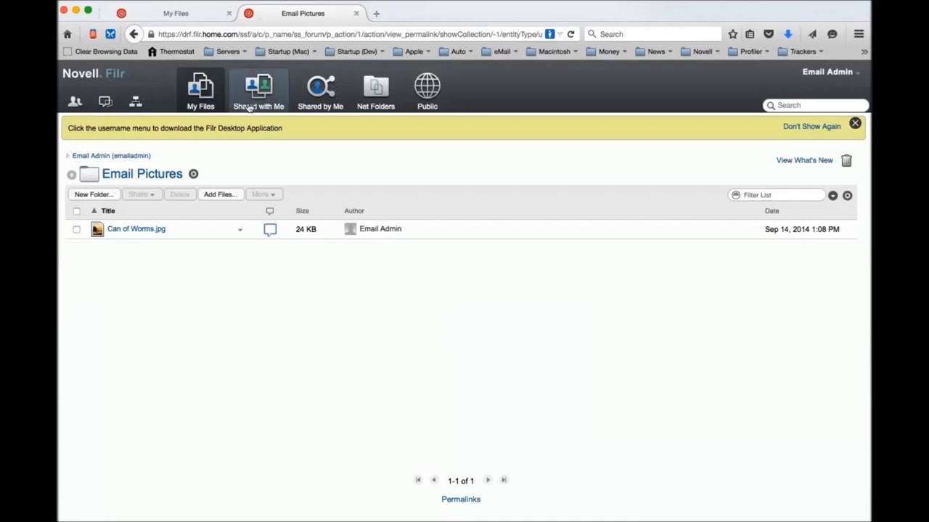
pyautogui.click(312, 94)
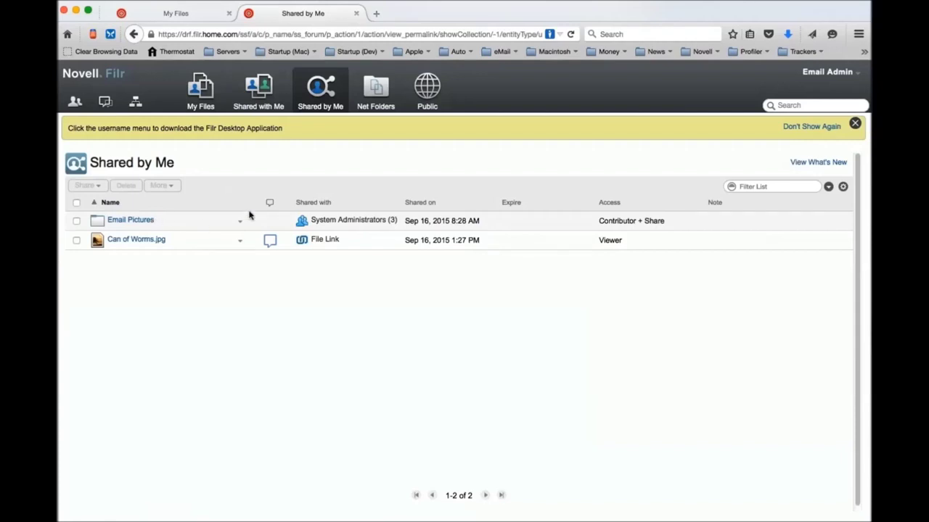
pyautogui.click(130, 219)
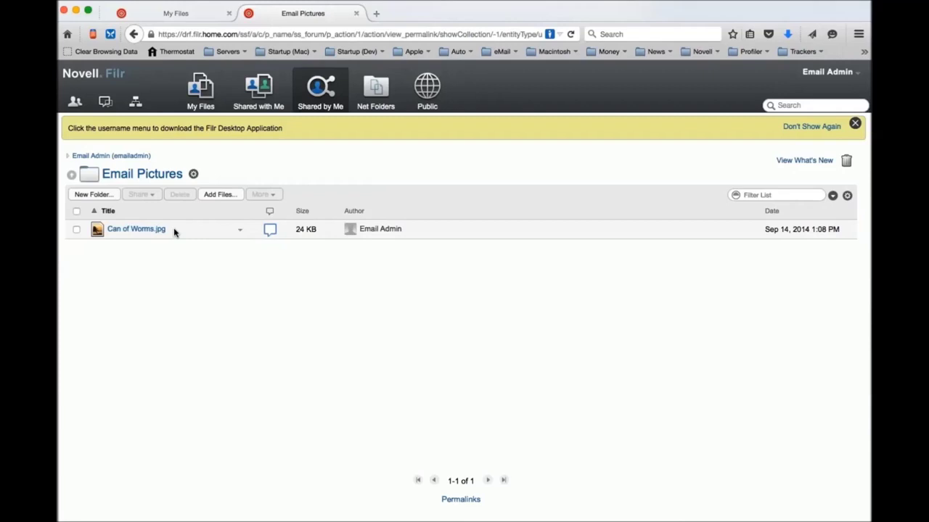
pyautogui.click(240, 229)
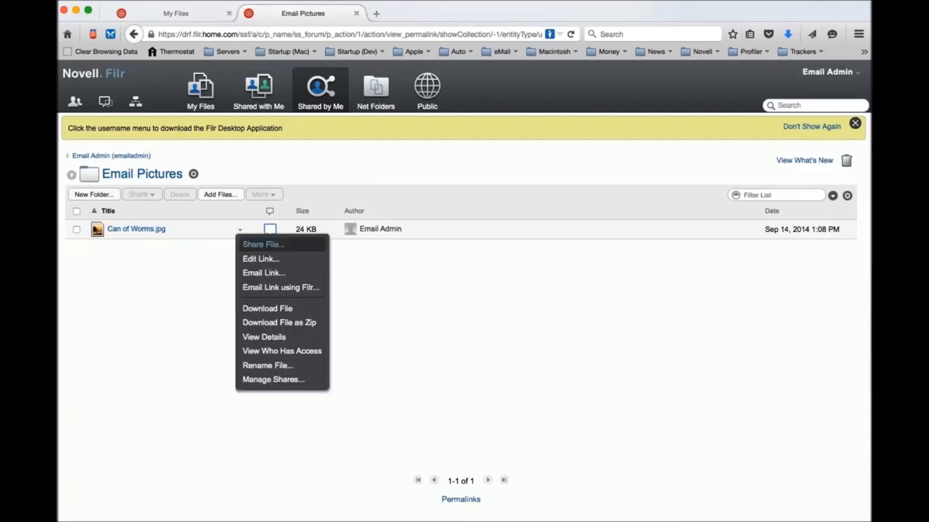
pyautogui.click(247, 261)
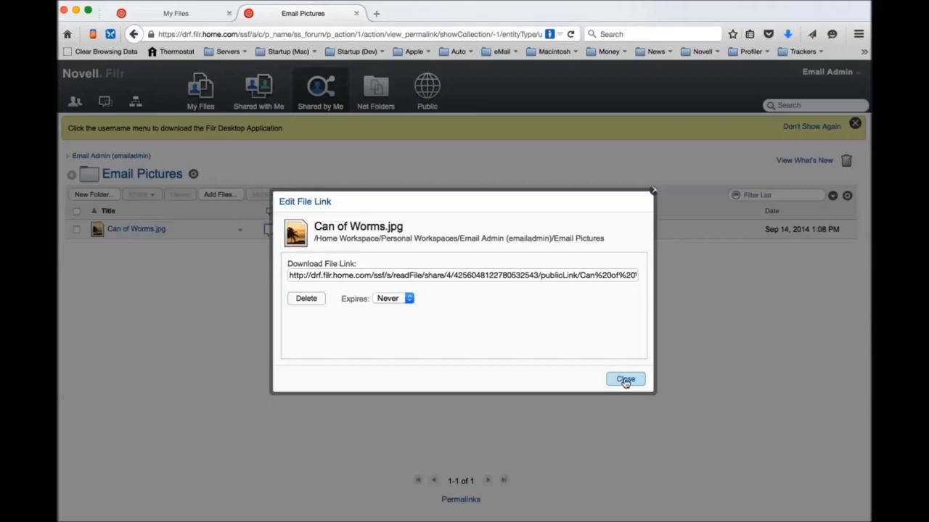
pyautogui.click(625, 380)
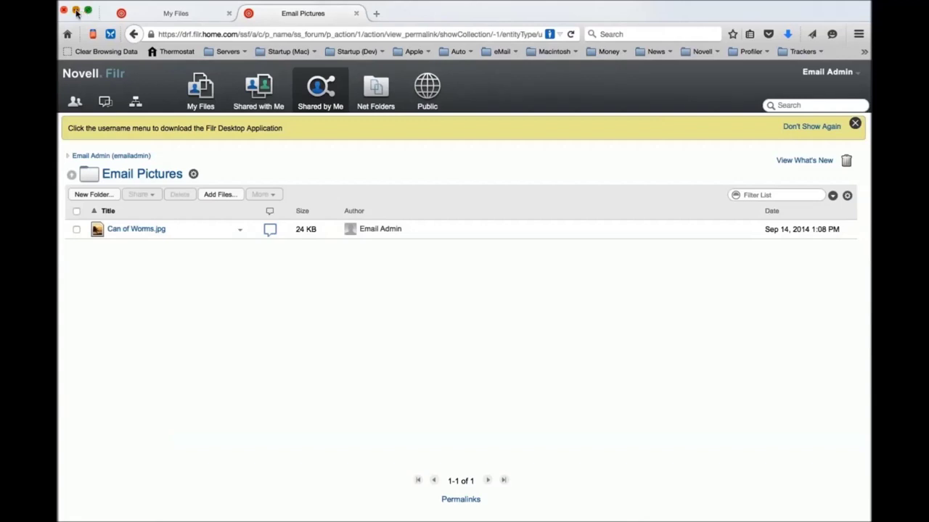
# Minimize the browser, mailbox and appointment windows, then open footer.vm from Custom Email Templates.
pyautogui.click(76, 12)
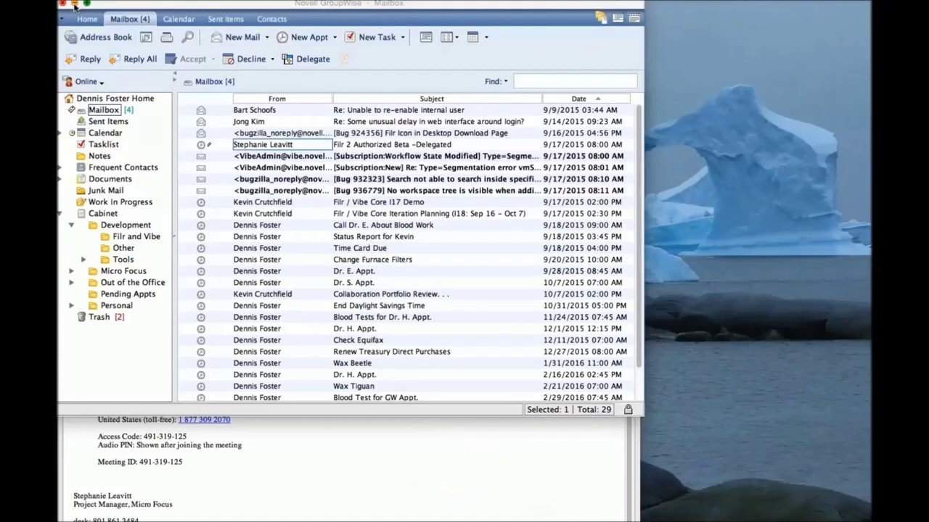
pyautogui.click(75, 4)
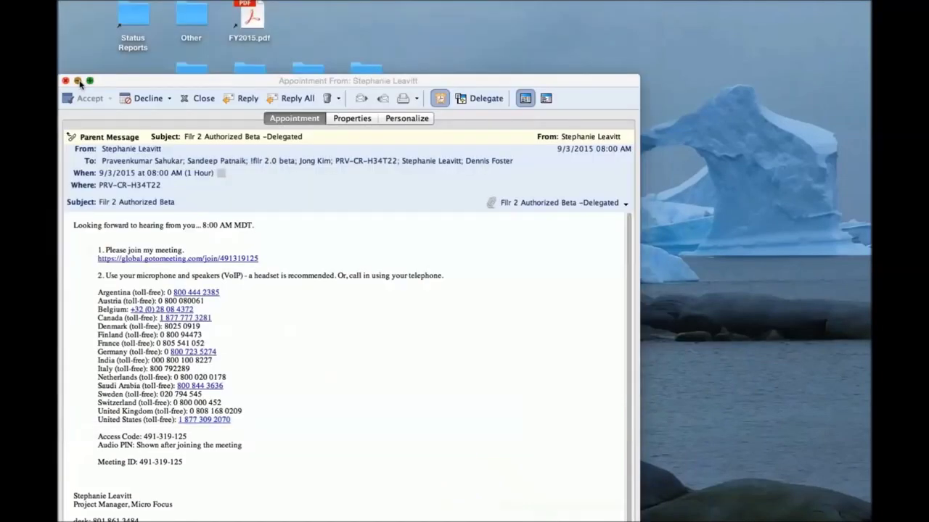
pyautogui.click(79, 82)
pyautogui.doubleClick(423, 269)
pyautogui.click(518, 136)
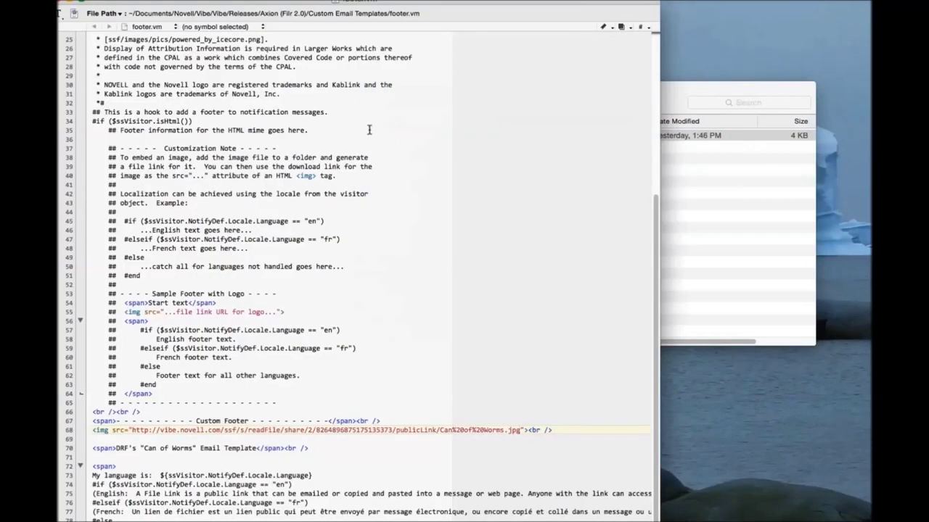
# Review the English-language #if block on lines 74–75 of footer.vm.
pyautogui.scroll(1, 370, 130)
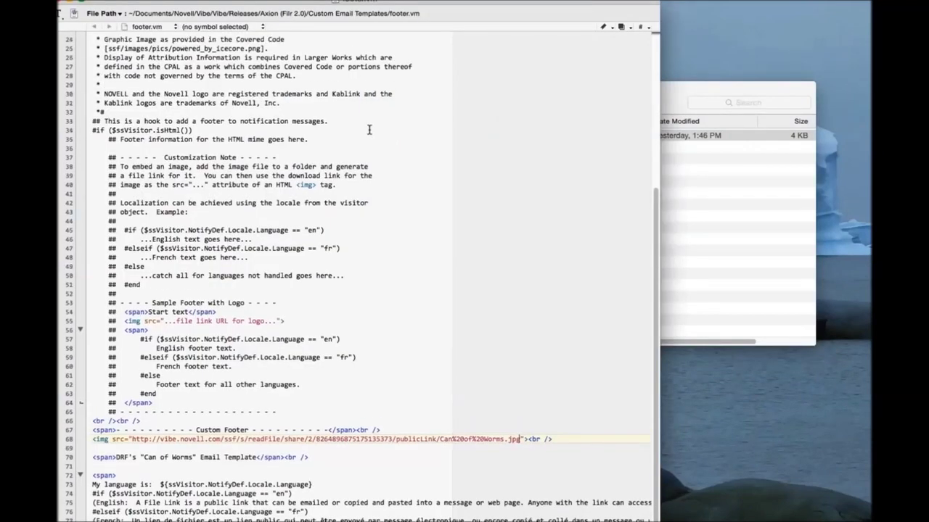
pyautogui.scroll(1, 369, 130)
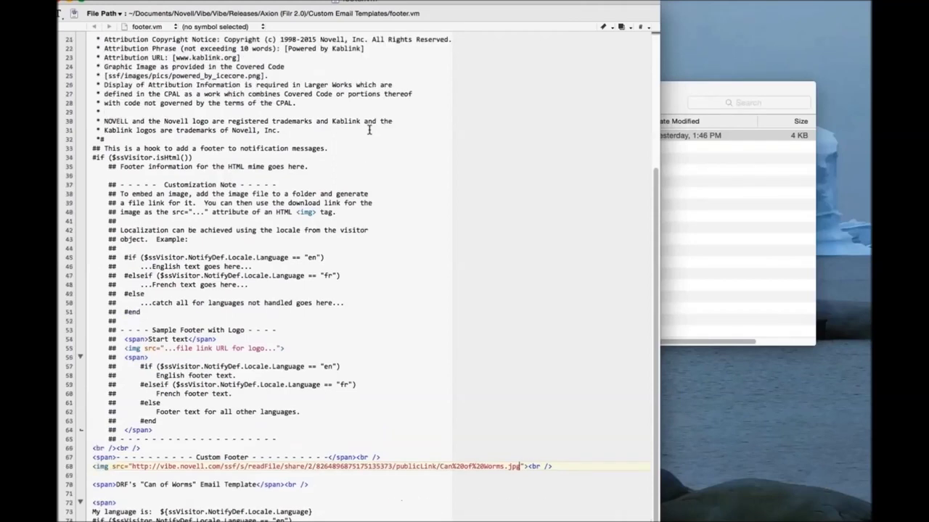
pyautogui.scroll(5, 370, 130)
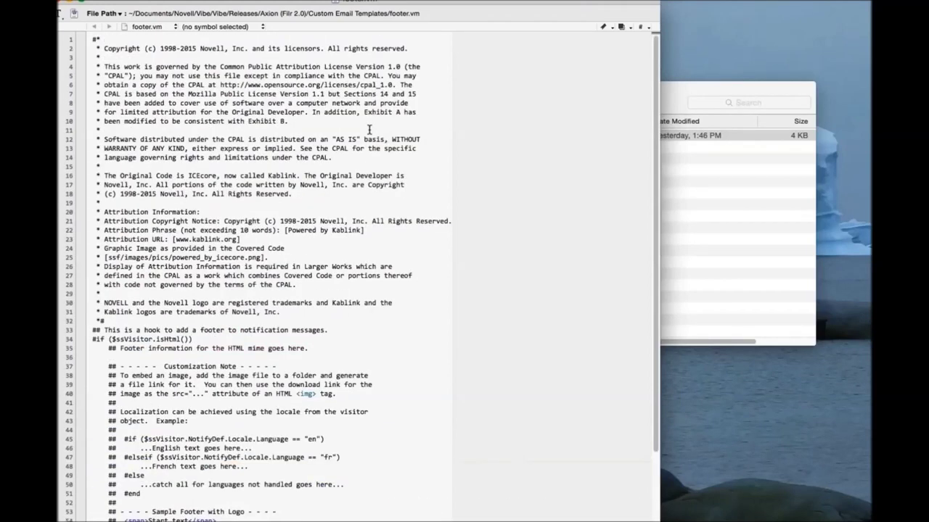
pyautogui.scroll(-1, 370, 130)
pyautogui.scroll(-8, 370, 130)
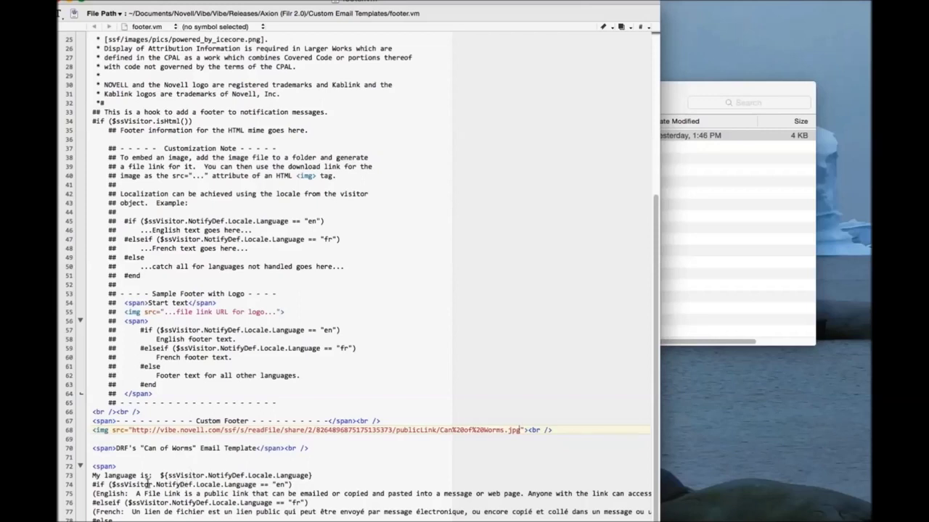
pyautogui.click(89, 485)
pyautogui.moveTo(89, 497); pyautogui.dragTo(89, 503)
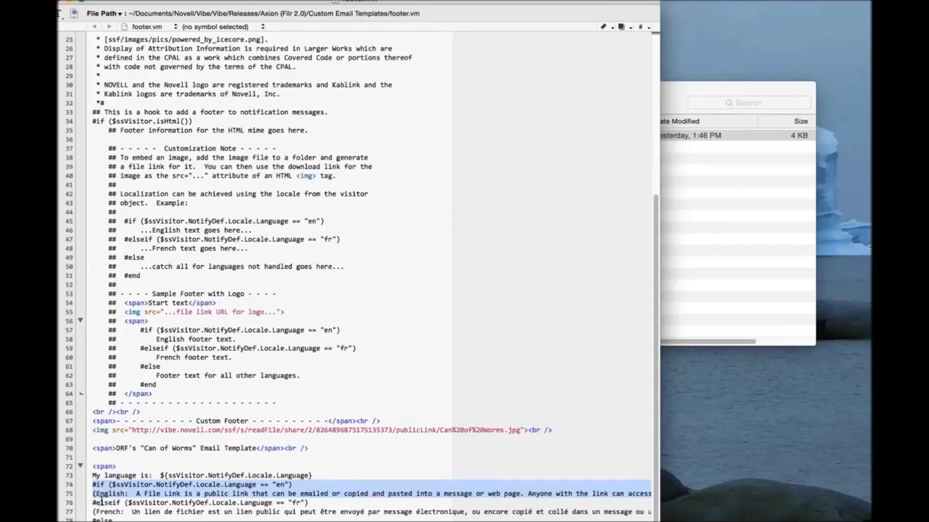
# Inspect the French #elseif branch on lines 76–77, then close the footer.vm window.
pyautogui.click(93, 502)
pyautogui.moveTo(93, 502); pyautogui.dragTo(93, 513)
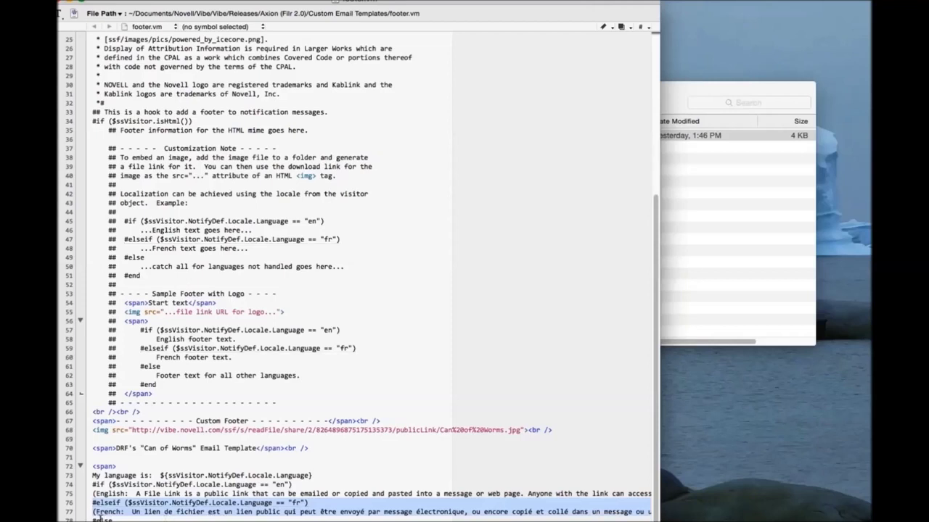
pyautogui.click(95, 518)
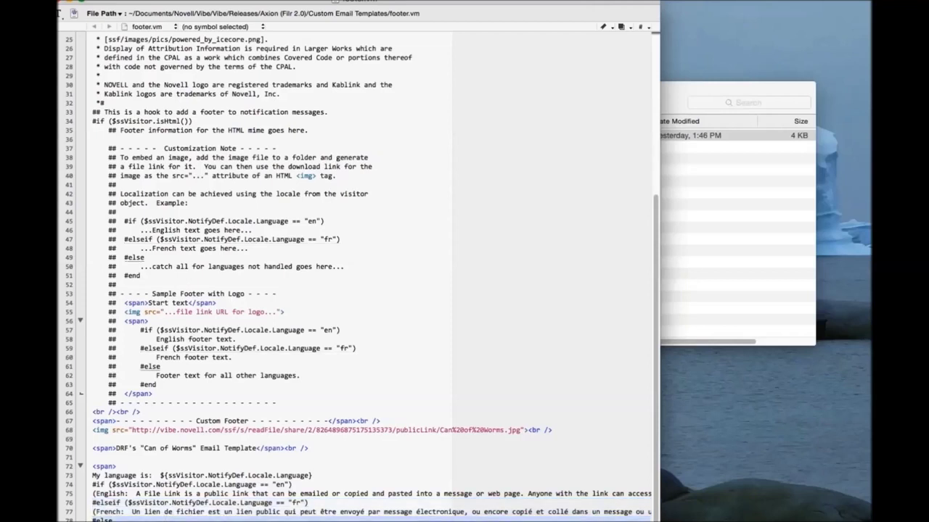
pyautogui.press('Up')
pyautogui.press('Up')
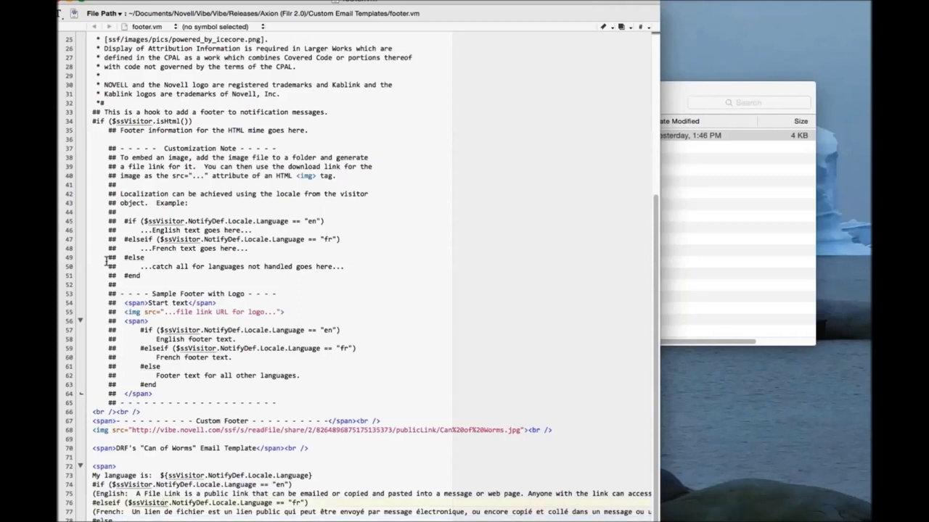
pyautogui.press('super+w')
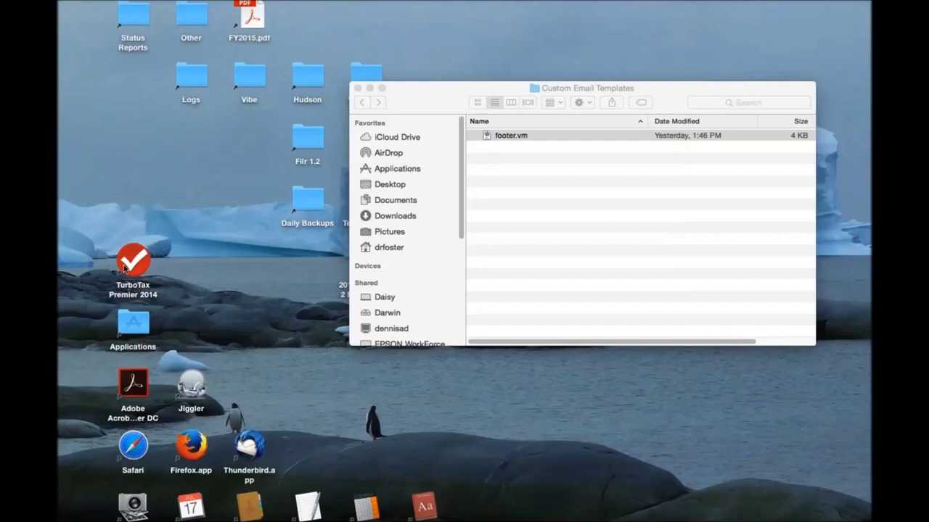
# Check footer.vm in the Custom Email Templates folder, then switch back to Filr in Firefox.
pyautogui.press('super+Tab')
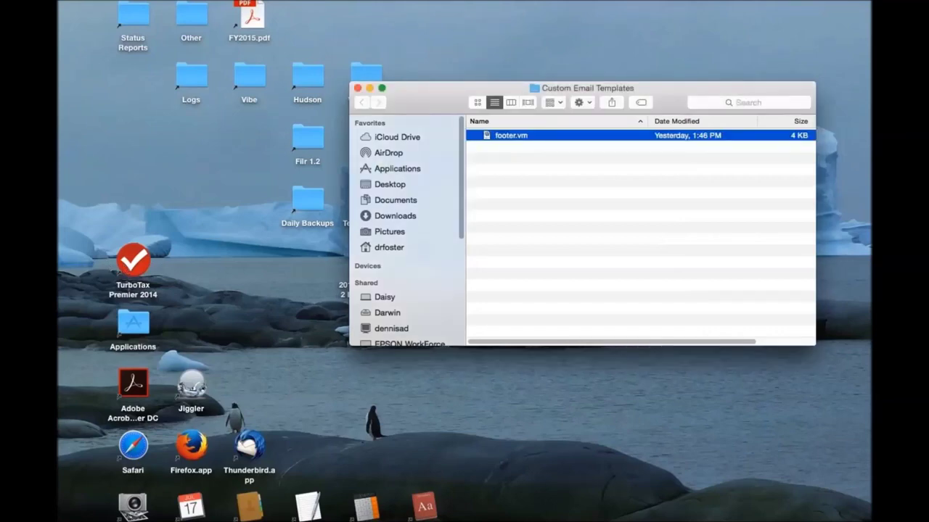
pyautogui.press('super+Tab')
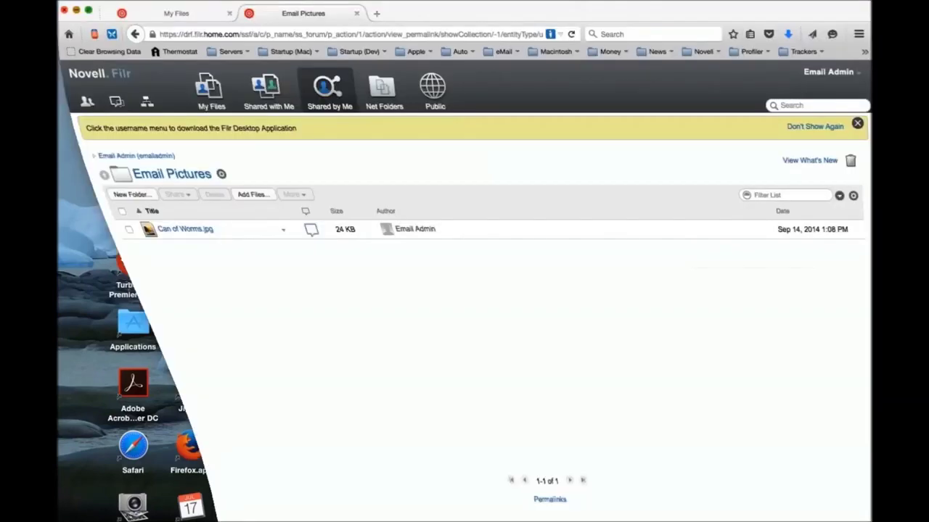
# Sign out and log back in as admin with the administrator password.
pyautogui.click(828, 71)
pyautogui.click(771, 267)
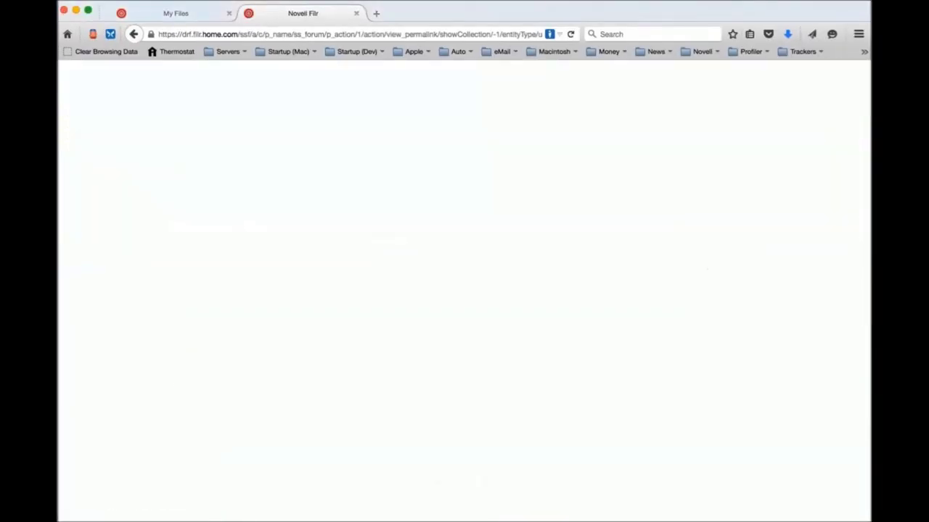
pyautogui.write('admin')
pyautogui.press('Tab')
pyautogui.write('*****')
pyautogui.press('Return')
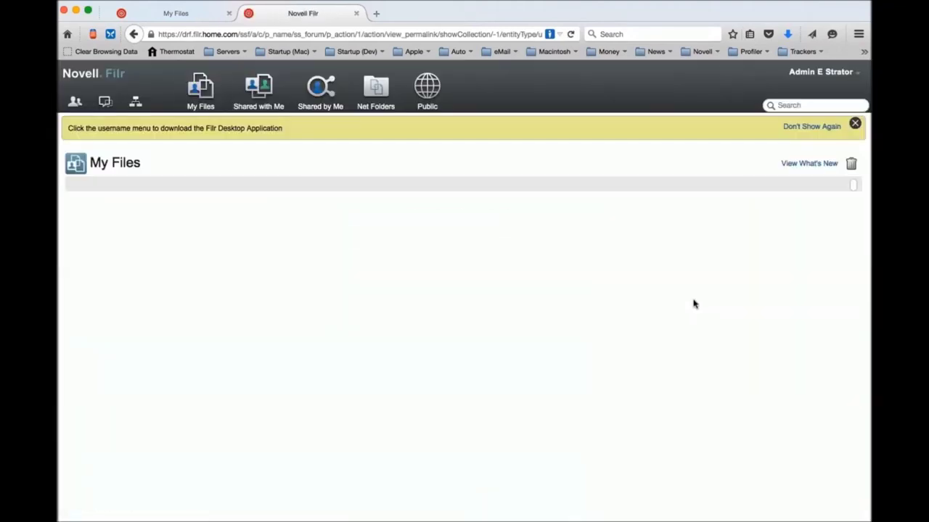
# Open Email Templates under System in the Administration Console.
pyautogui.click(824, 72)
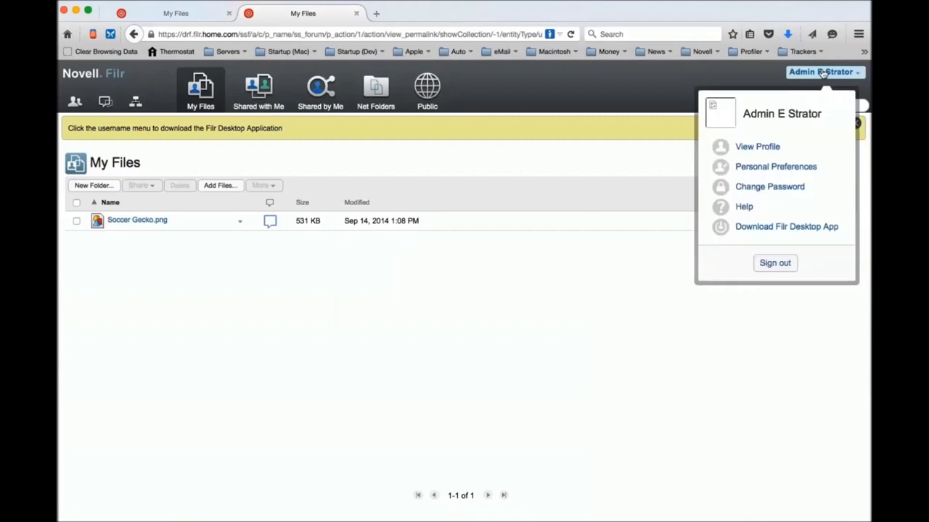
pyautogui.click(758, 174)
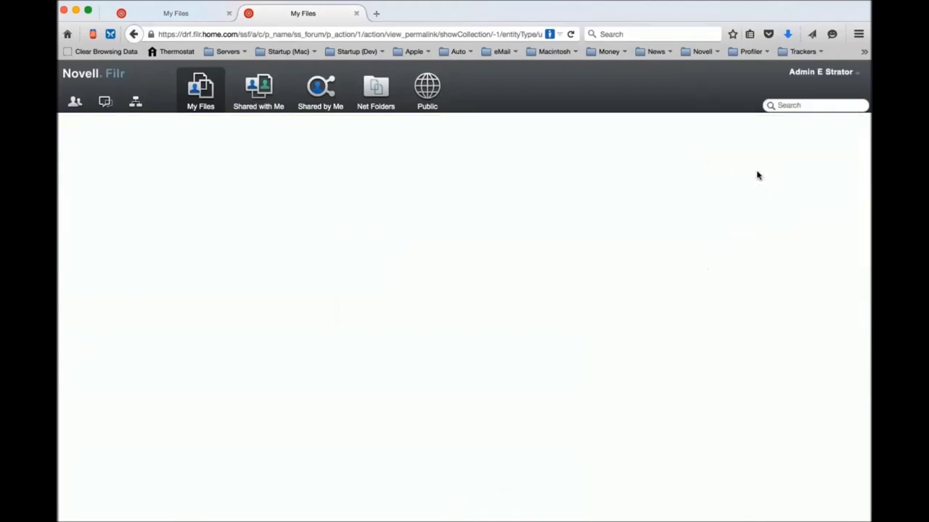
pyautogui.scroll(-1, 84, 491)
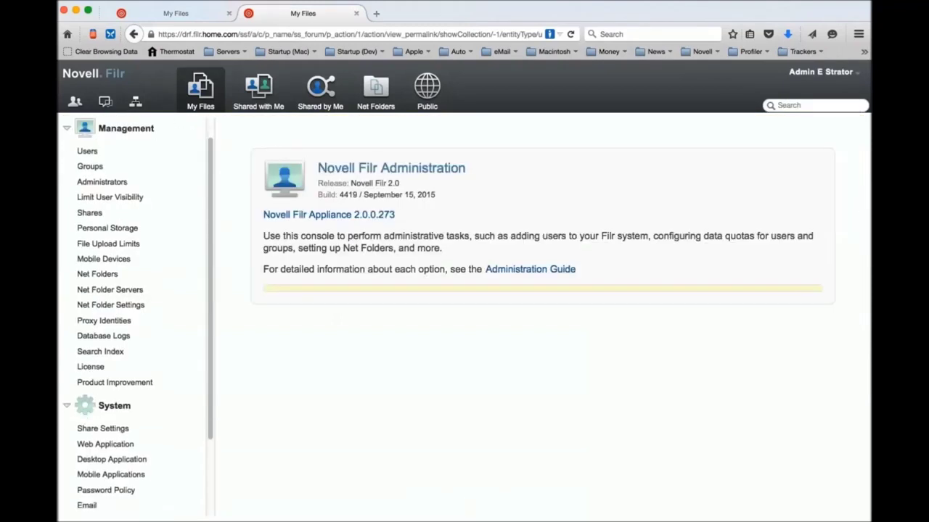
pyautogui.scroll(-4, 106, 435)
pyautogui.click(106, 429)
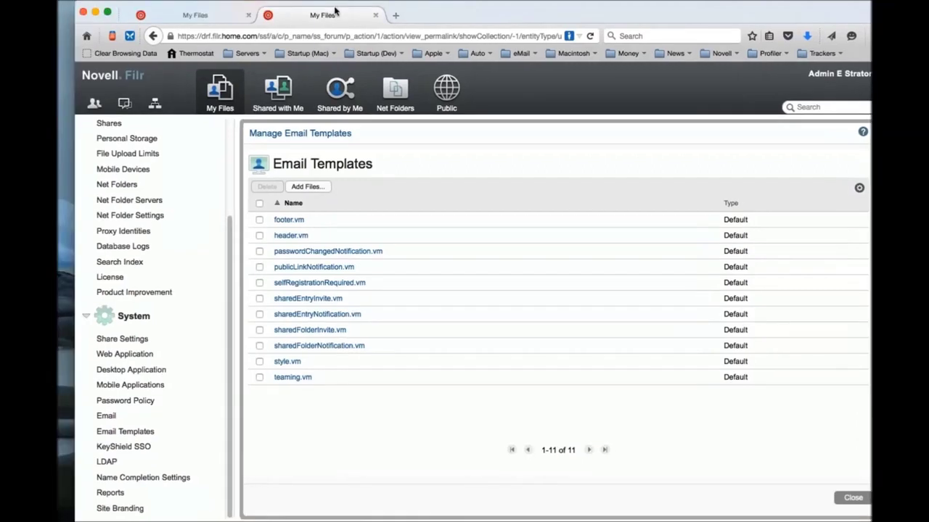
# Drag footer.vm from Finder into the template list so footer shows as Customized, then tidy the windows.
pyautogui.moveTo(336, 10); pyautogui.dragTo(497, 43)
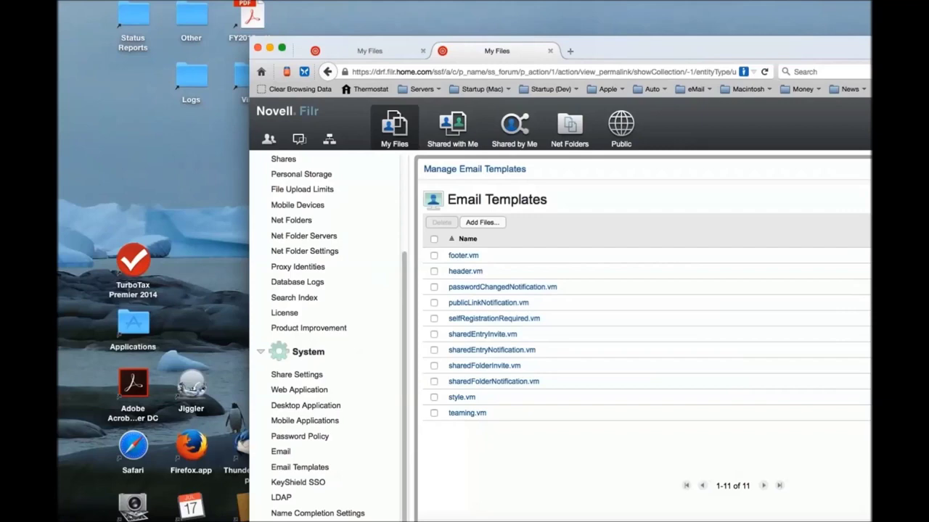
pyautogui.moveTo(435, 88); pyautogui.dragTo(173, 19)
pyautogui.moveTo(243, 67); pyautogui.dragTo(504, 441)
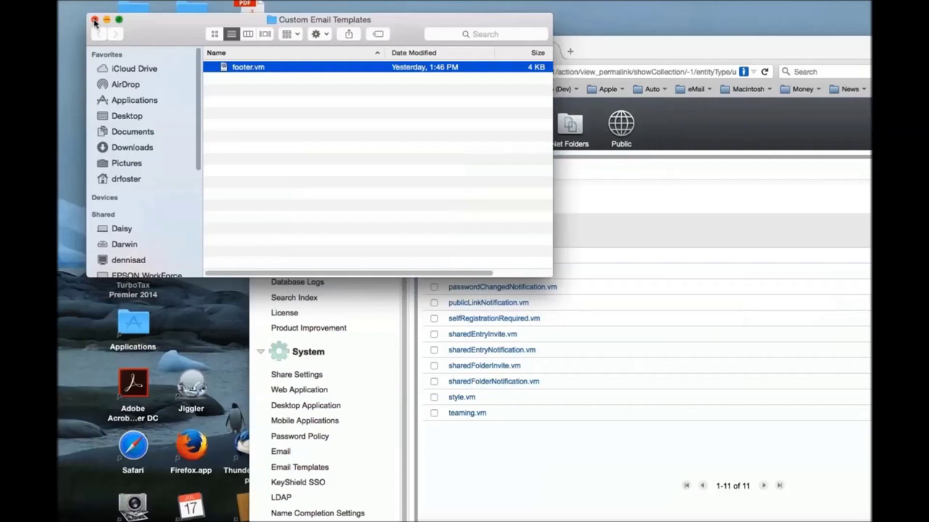
pyautogui.click(94, 21)
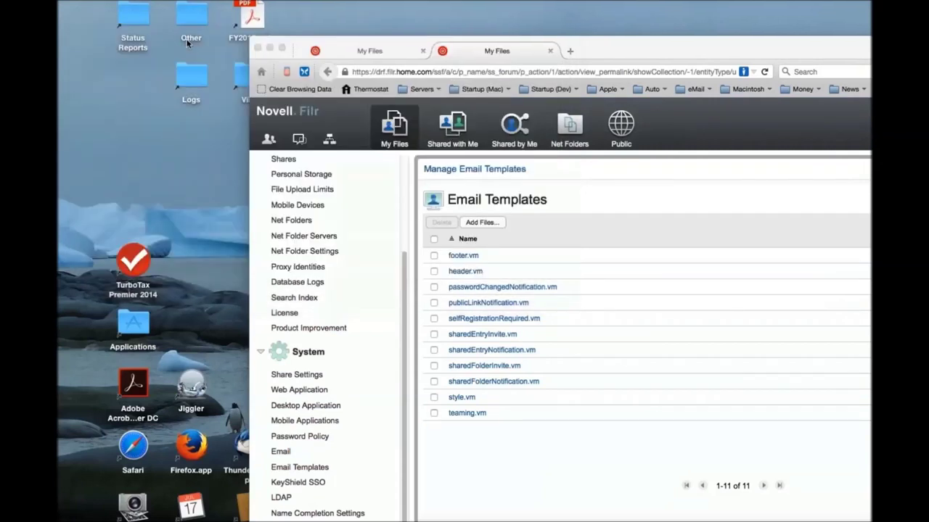
pyautogui.click(614, 50)
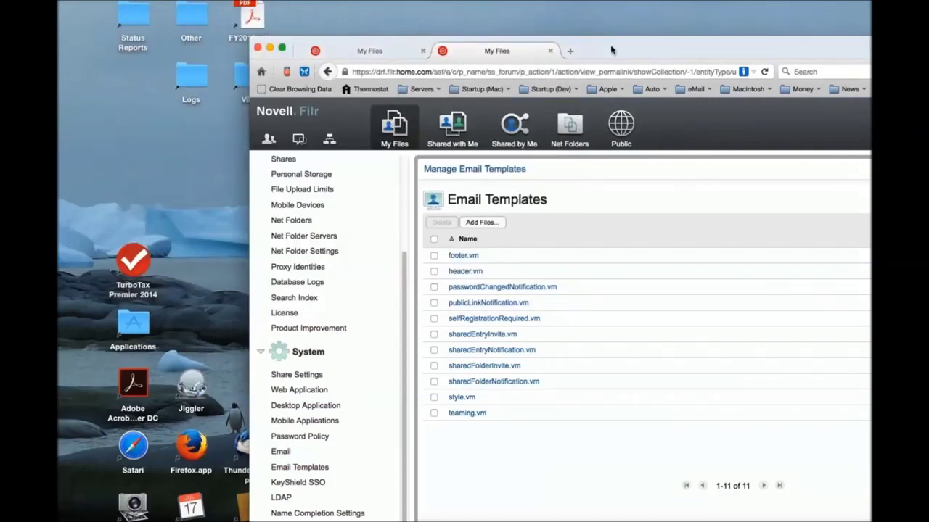
pyautogui.moveTo(610, 45); pyautogui.dragTo(440, 19)
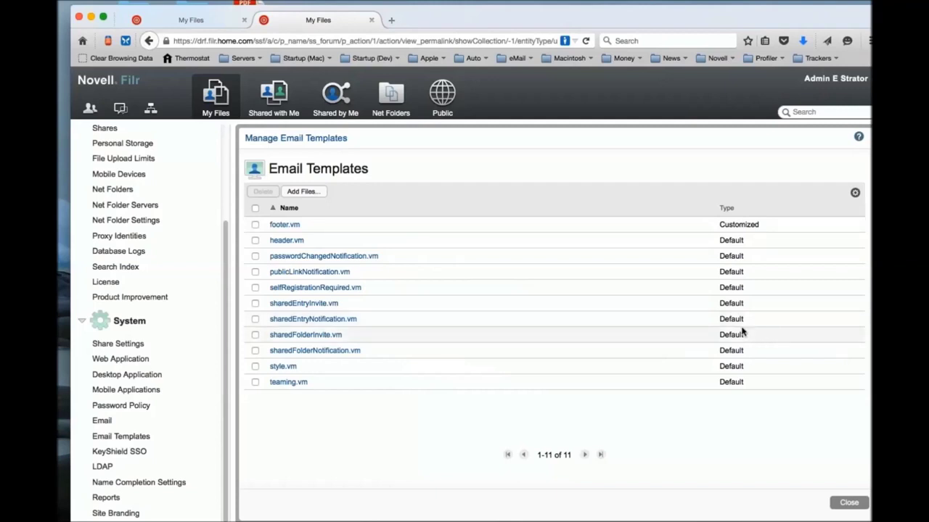
# Close the templates manager and start sharing Soccer Gecko.png from My Files.
pyautogui.click(850, 507)
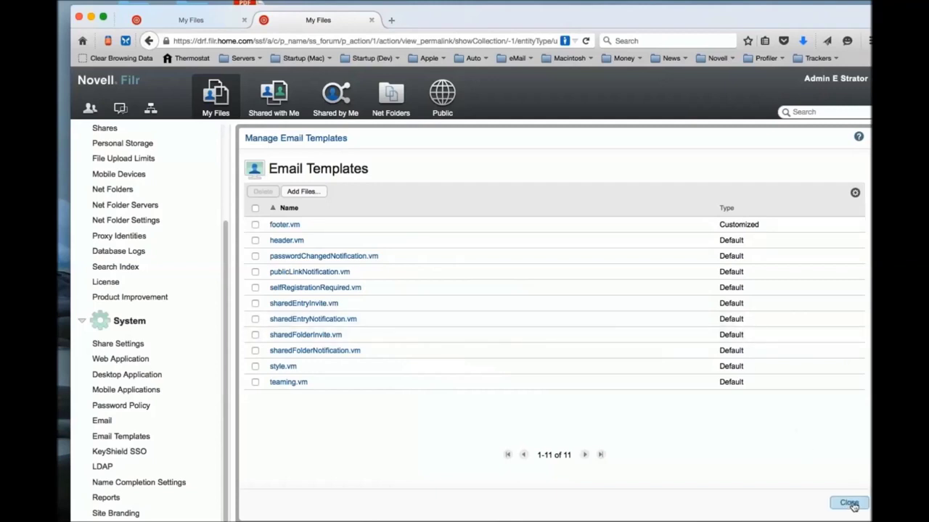
pyautogui.click(216, 109)
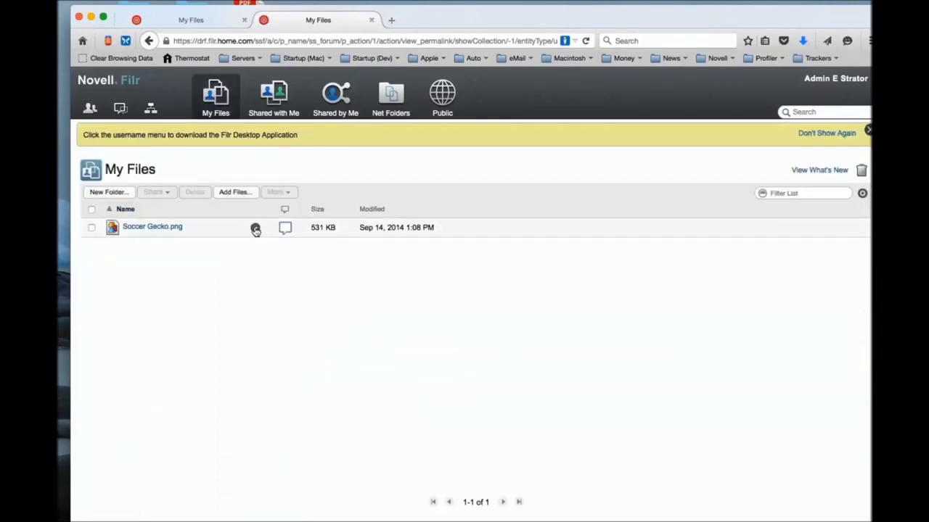
pyautogui.click(255, 229)
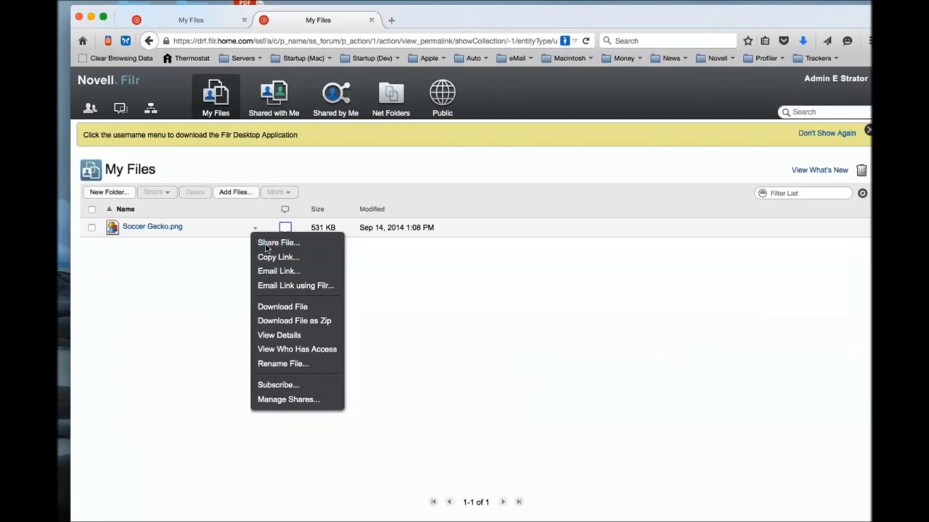
pyautogui.click(276, 243)
# Share it as Viewer with a name-searched user, German User and French User, and confirm.
pyautogui.write('denn')
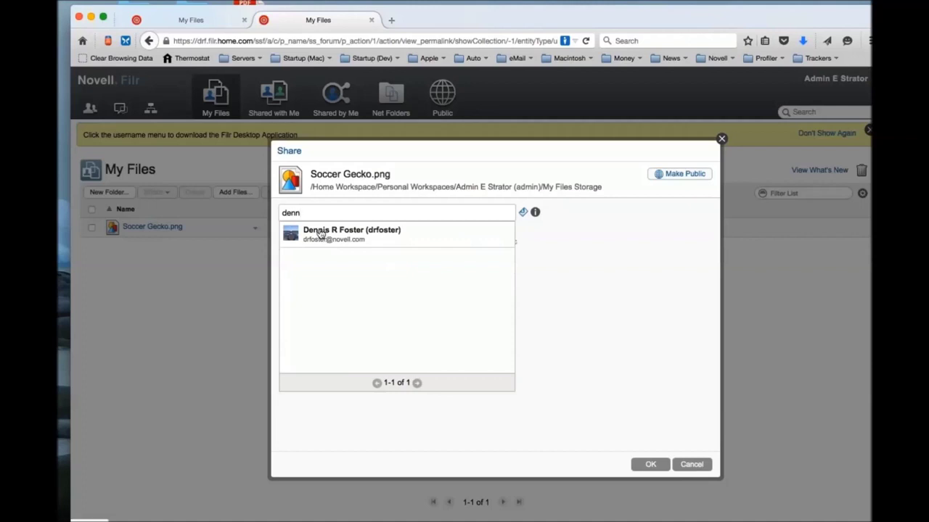
pyautogui.click(320, 233)
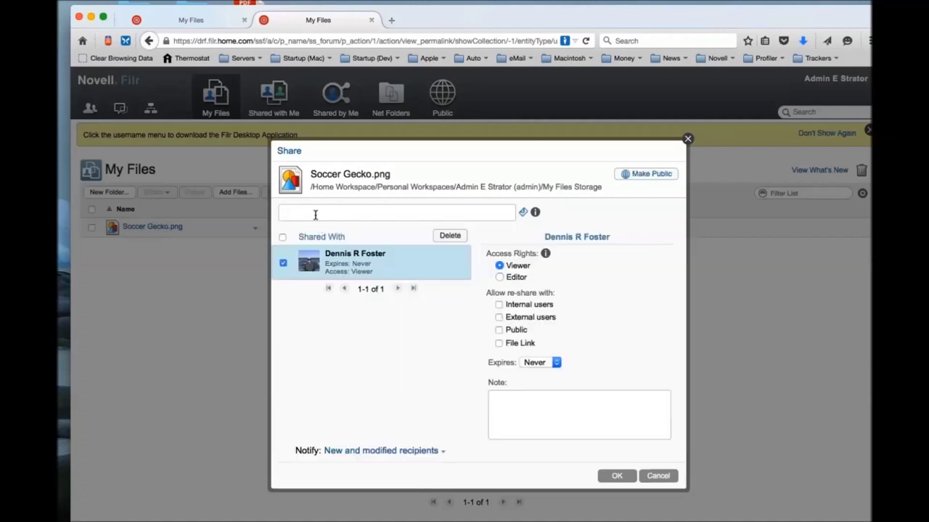
pyautogui.write('german')
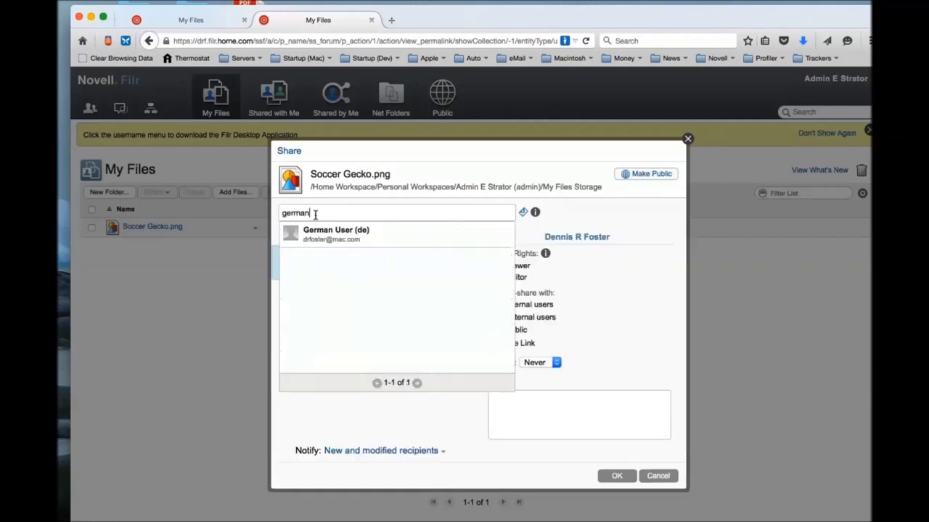
pyautogui.click(324, 232)
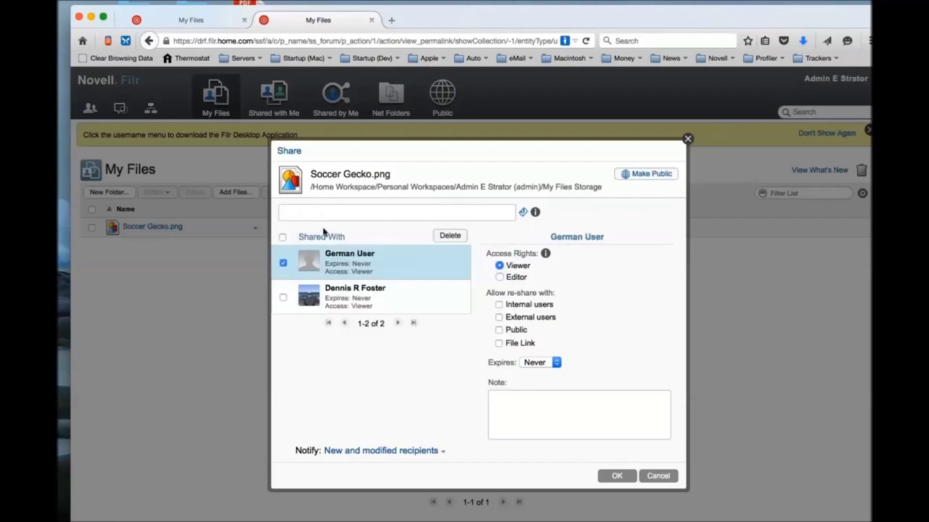
pyautogui.write('french')
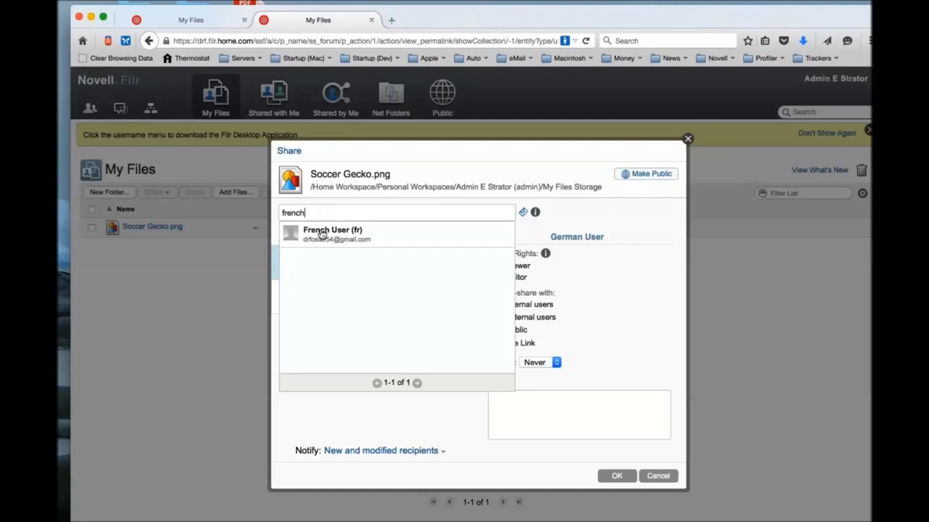
pyautogui.click(323, 233)
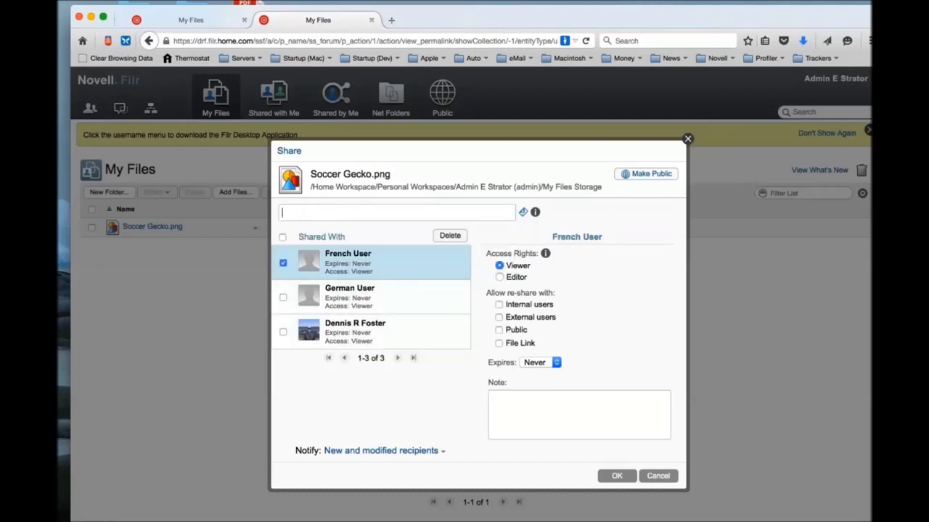
pyautogui.click(615, 476)
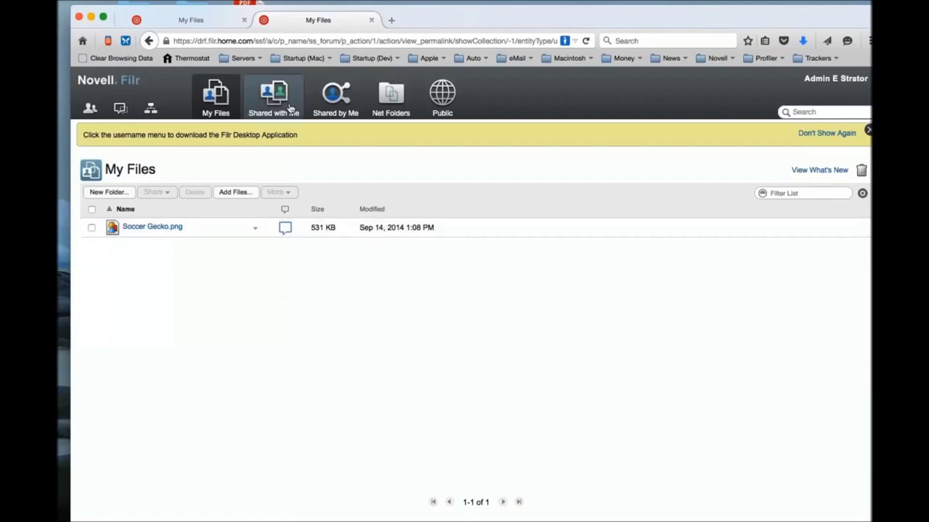
# Show Filr's Shared by Me list, then open the German Soccer Gecko.png share notification in Mail.
pyautogui.click(331, 103)
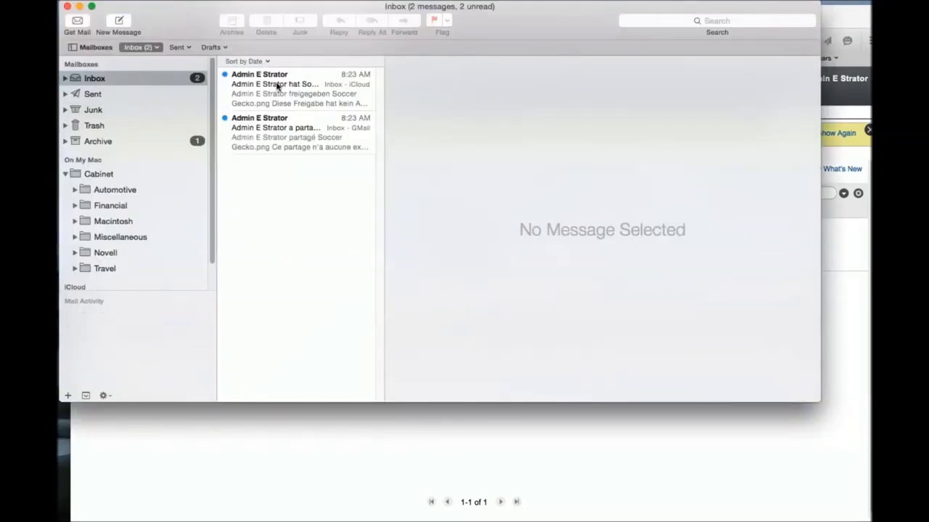
pyautogui.click(276, 86)
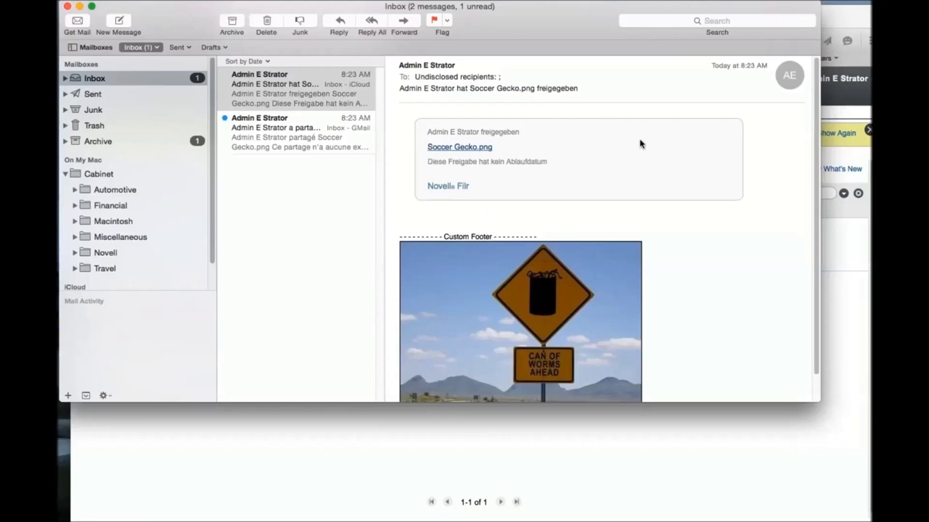
# Check the Custom Footer in the German (iCloud) and French (GMail) Soccer Gecko.png notifications, then hide Mail.
pyautogui.scroll(-3, 640, 143)
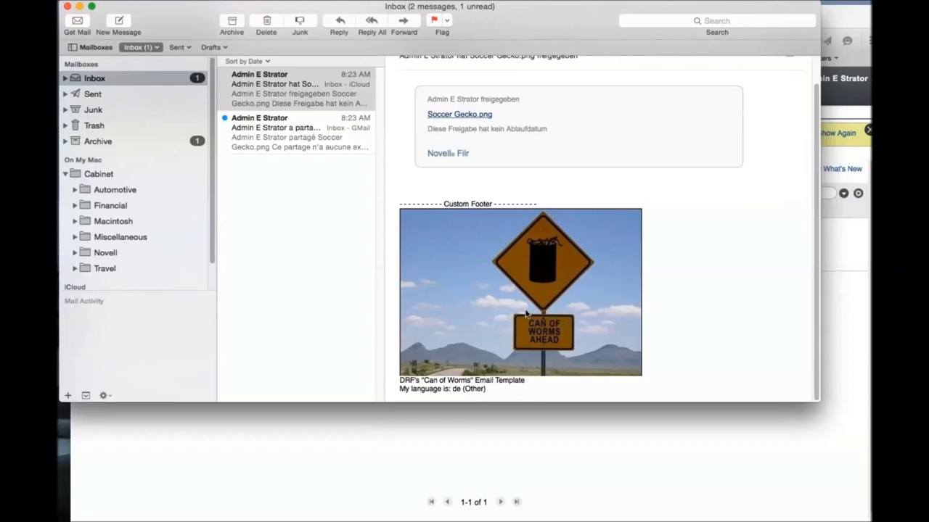
pyautogui.scroll(1, 508, 298)
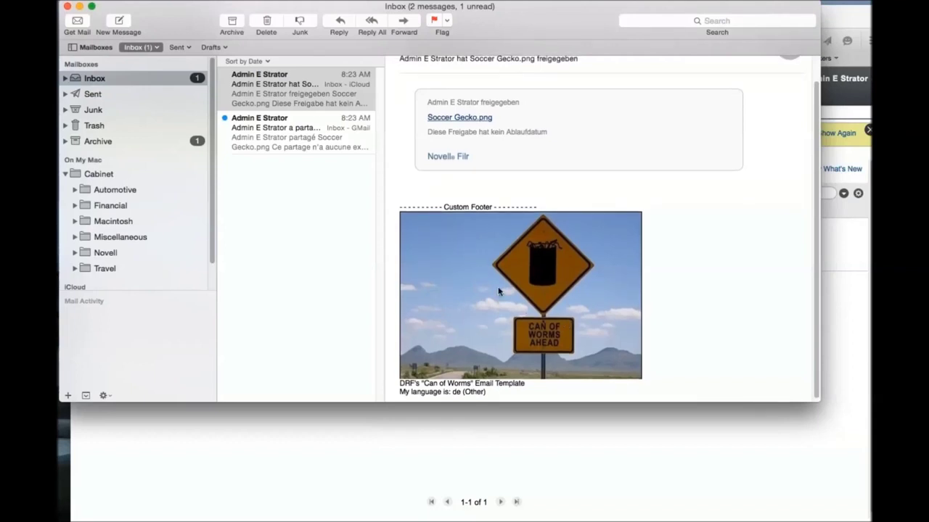
pyautogui.click(295, 132)
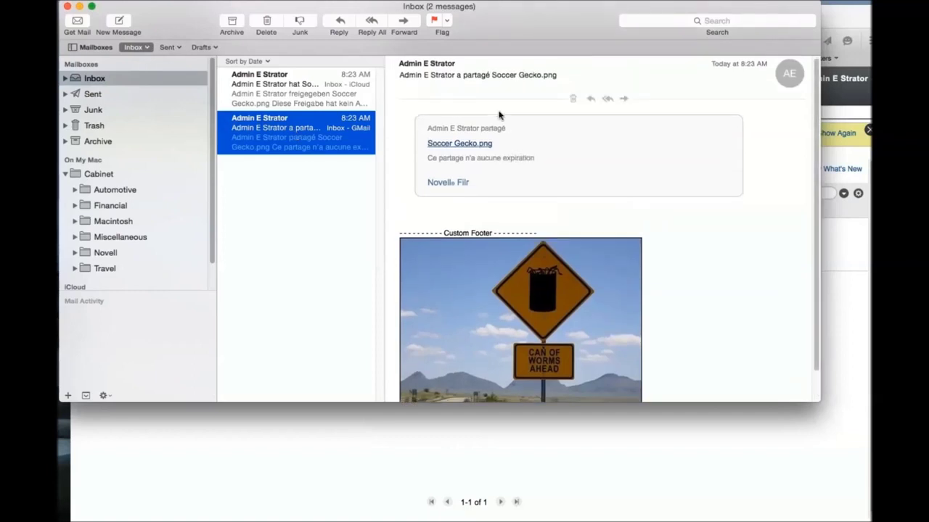
pyautogui.scroll(-1, 500, 115)
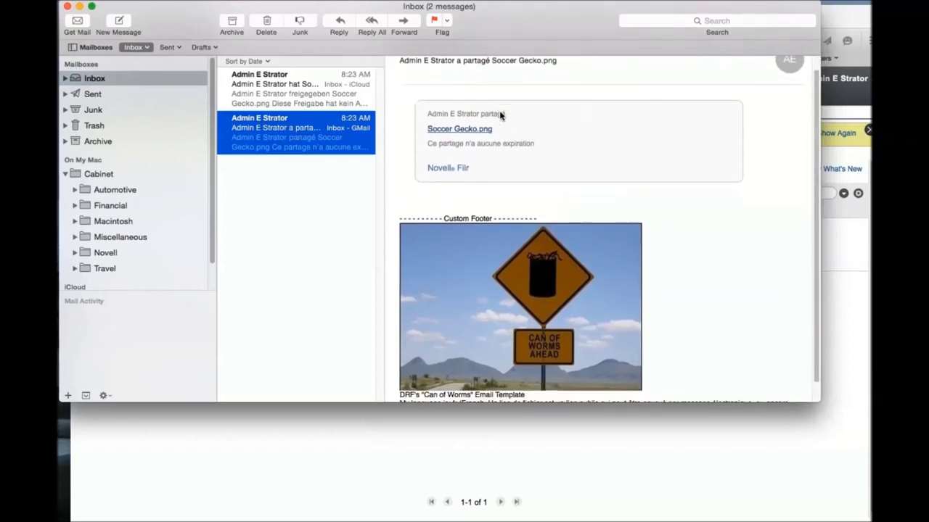
pyautogui.scroll(-2, 499, 115)
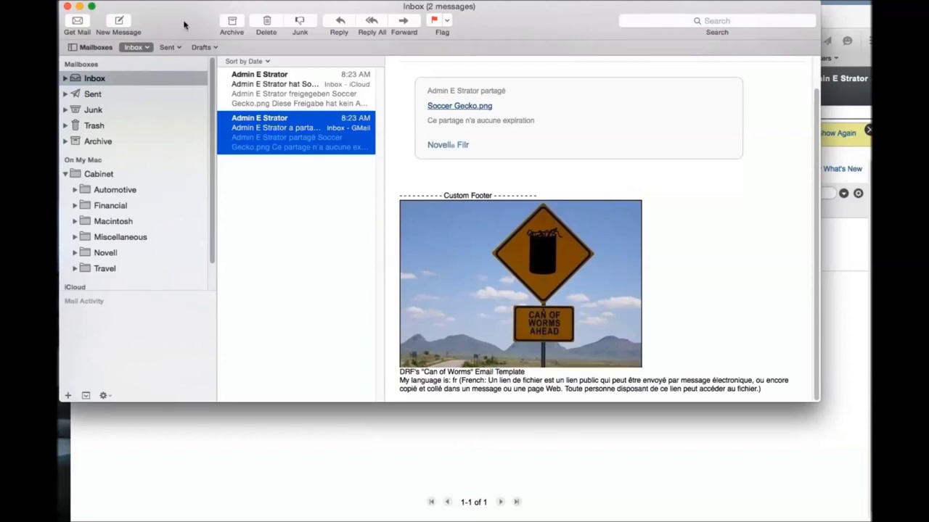
pyautogui.press('super+h')
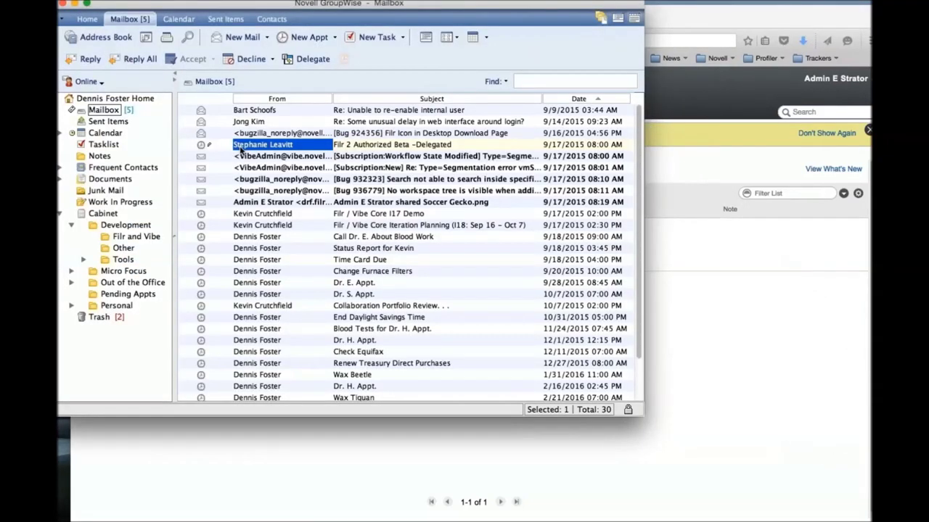
# Open the English 'shared Soccer Gecko.png' message in its own window, review its footer, then close it.
pyautogui.doubleClick(275, 201)
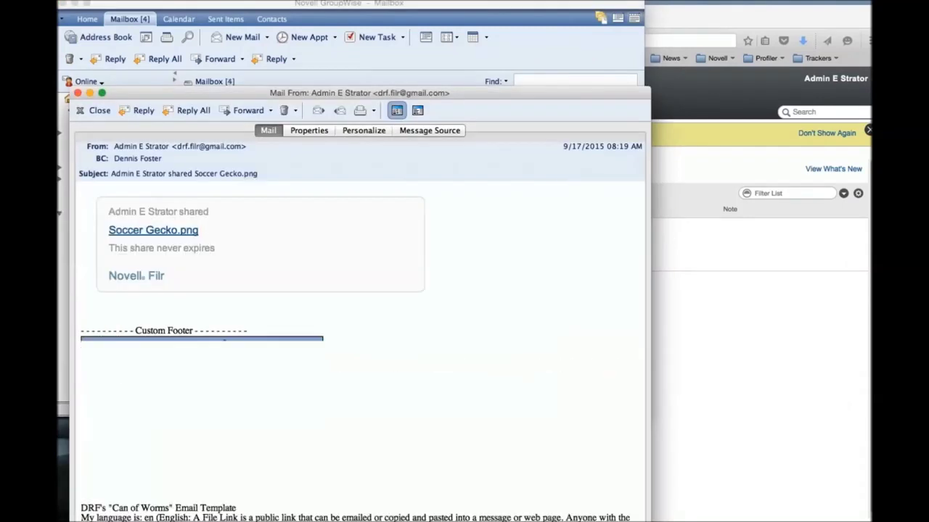
pyautogui.moveTo(239, 96); pyautogui.dragTo(241, 0)
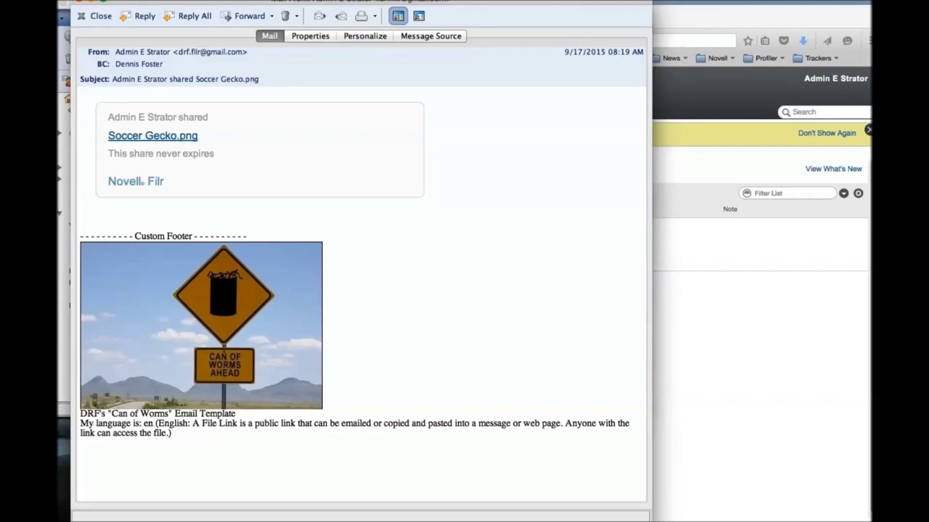
pyautogui.click(99, 17)
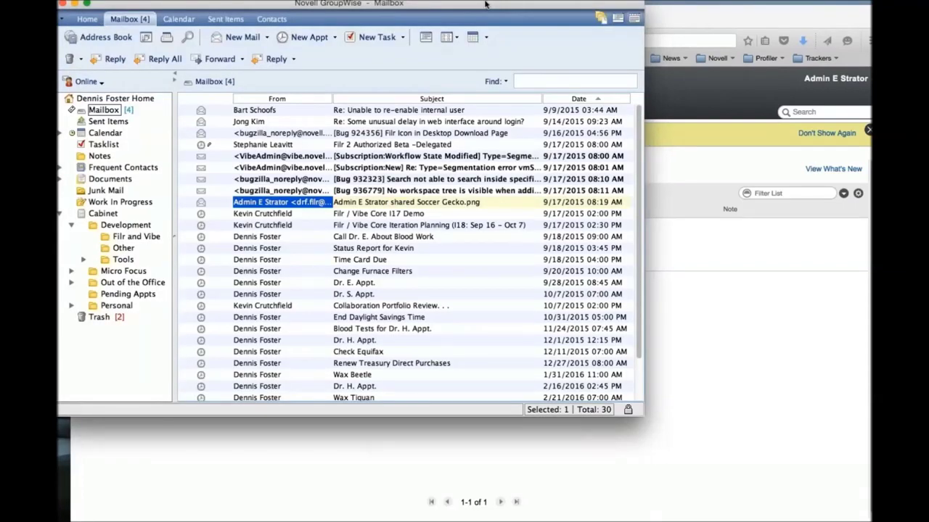
pyautogui.press('super+Tab')
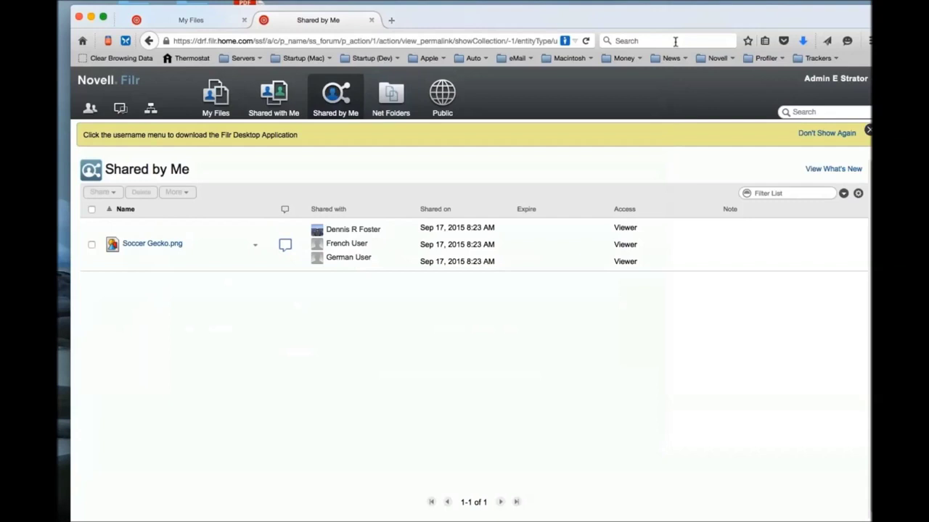
# Go to Email Templates in Filr's Administration Console via the account menu.
pyautogui.click(809, 80)
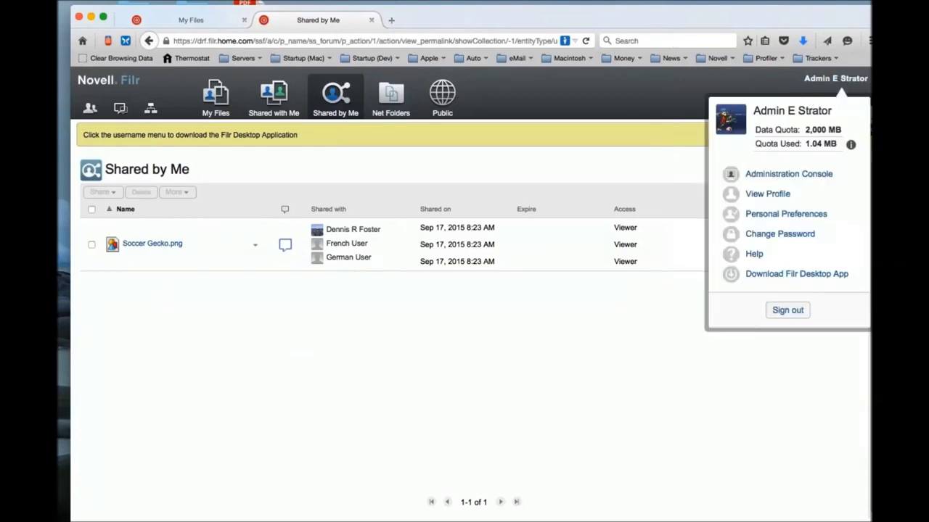
pyautogui.click(785, 178)
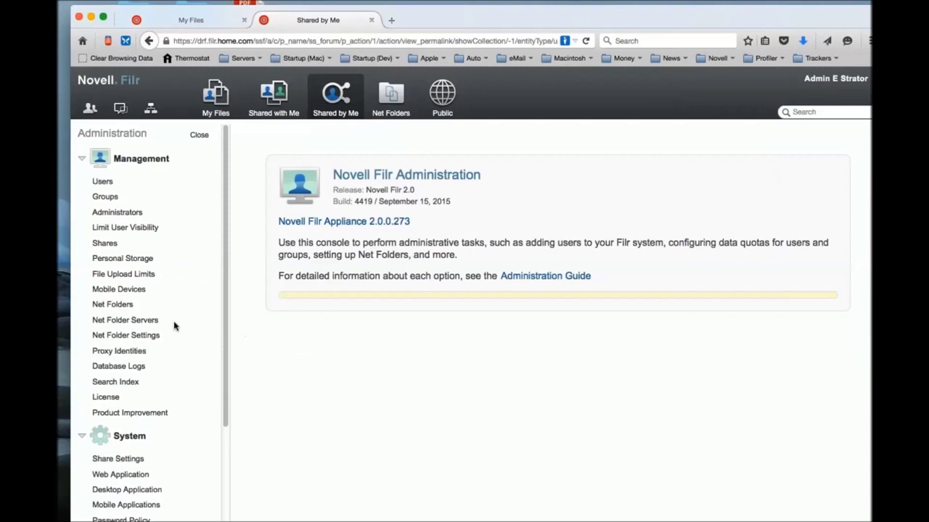
pyautogui.scroll(-2, 174, 327)
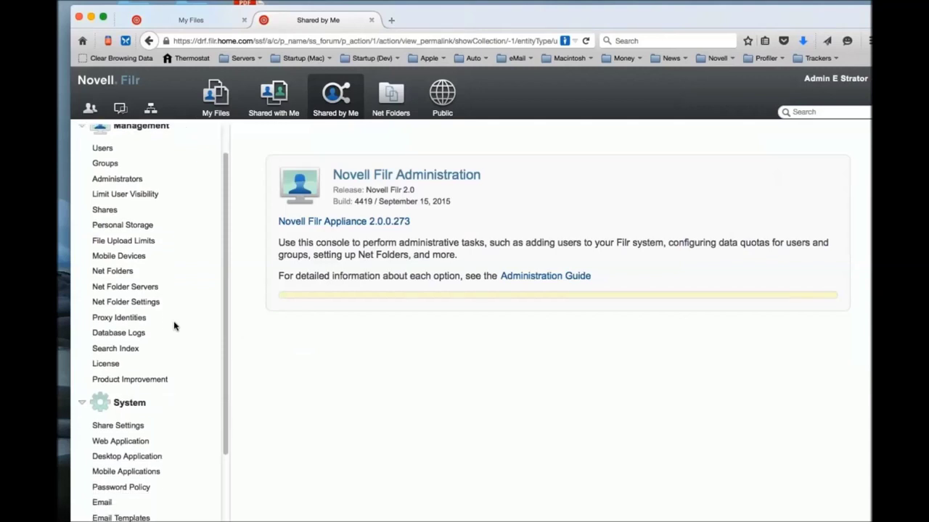
pyautogui.scroll(-5, 174, 327)
pyautogui.click(120, 436)
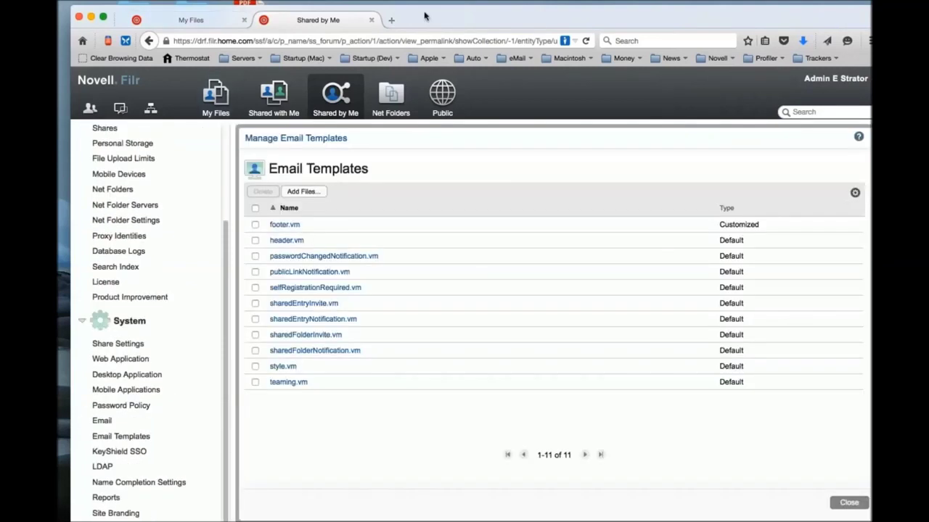
# Drop footer.vm from Finder onto the templates list and overwrite the existing customized copy.
pyautogui.moveTo(425, 16); pyautogui.dragTo(804, 27)
pyautogui.moveTo(243, 67); pyautogui.dragTo(660, 439)
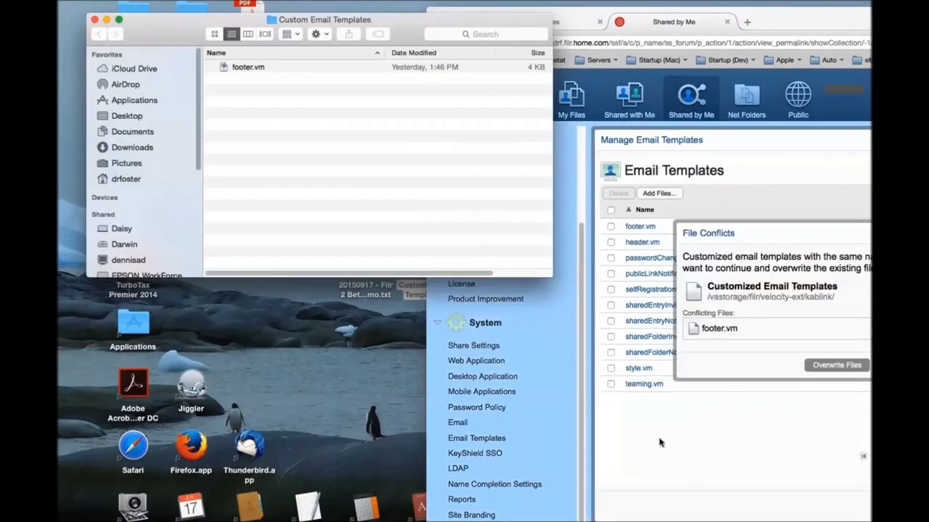
pyautogui.click(791, 15)
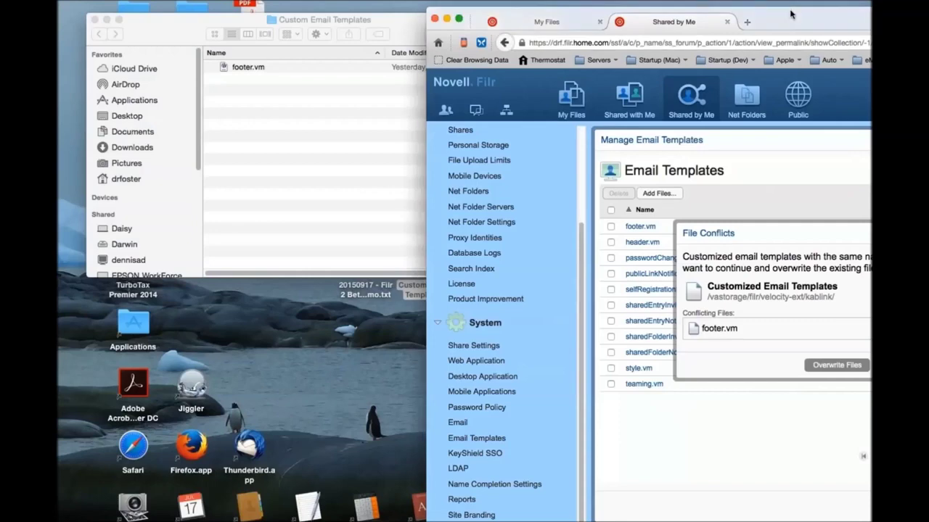
pyautogui.moveTo(790, 14); pyautogui.dragTo(414, 10)
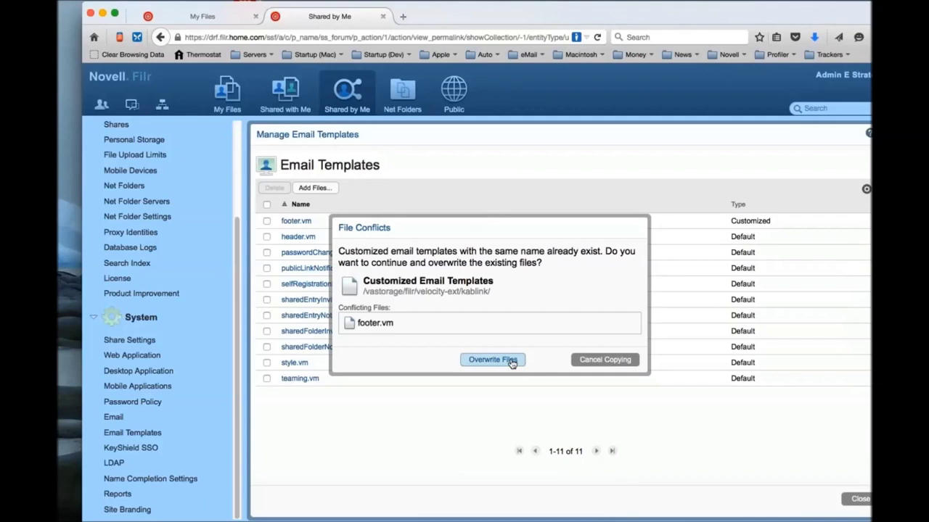
pyautogui.click(492, 360)
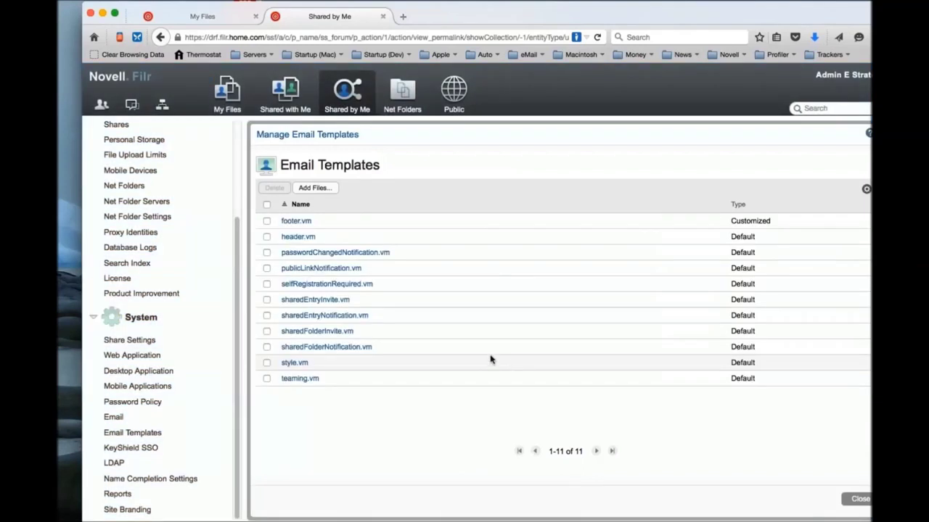
# Delete the checked footer.vm template and confirm, returning all 11 templates to Default.
pyautogui.click(266, 221)
pyautogui.click(275, 188)
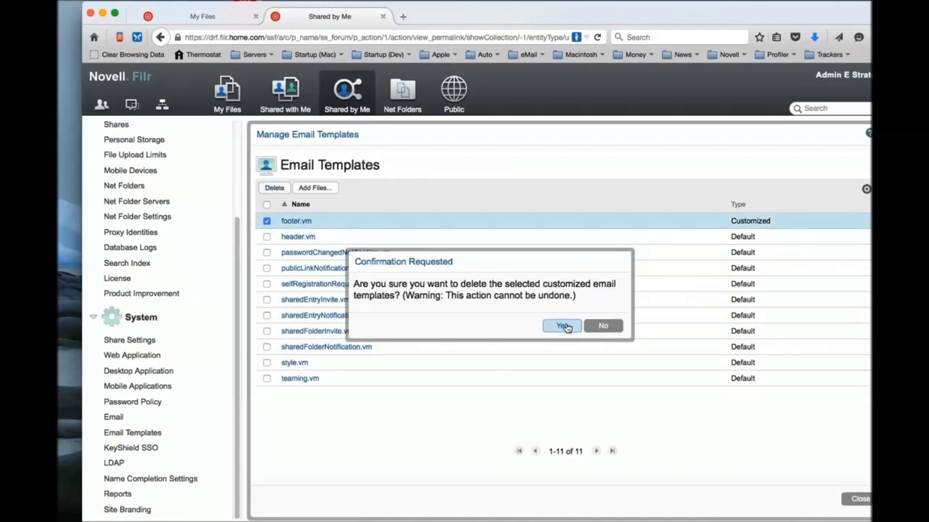
pyautogui.click(564, 327)
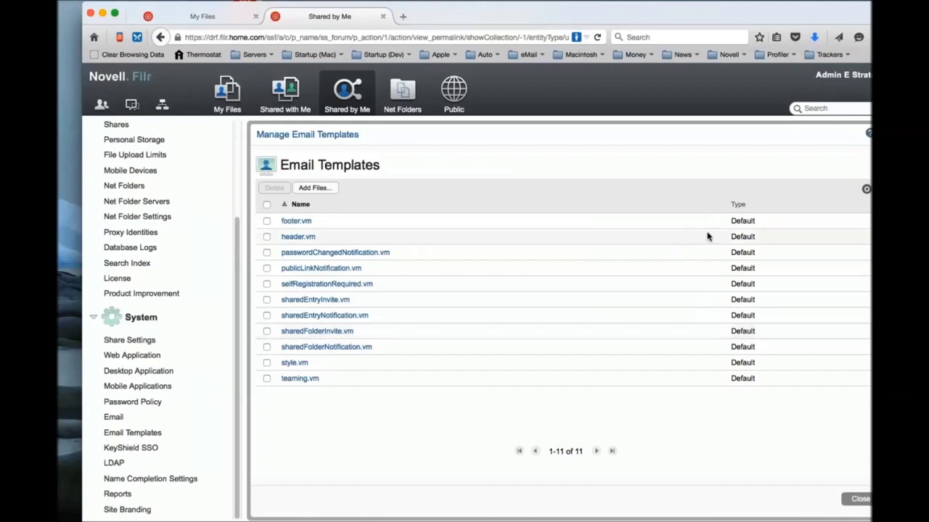